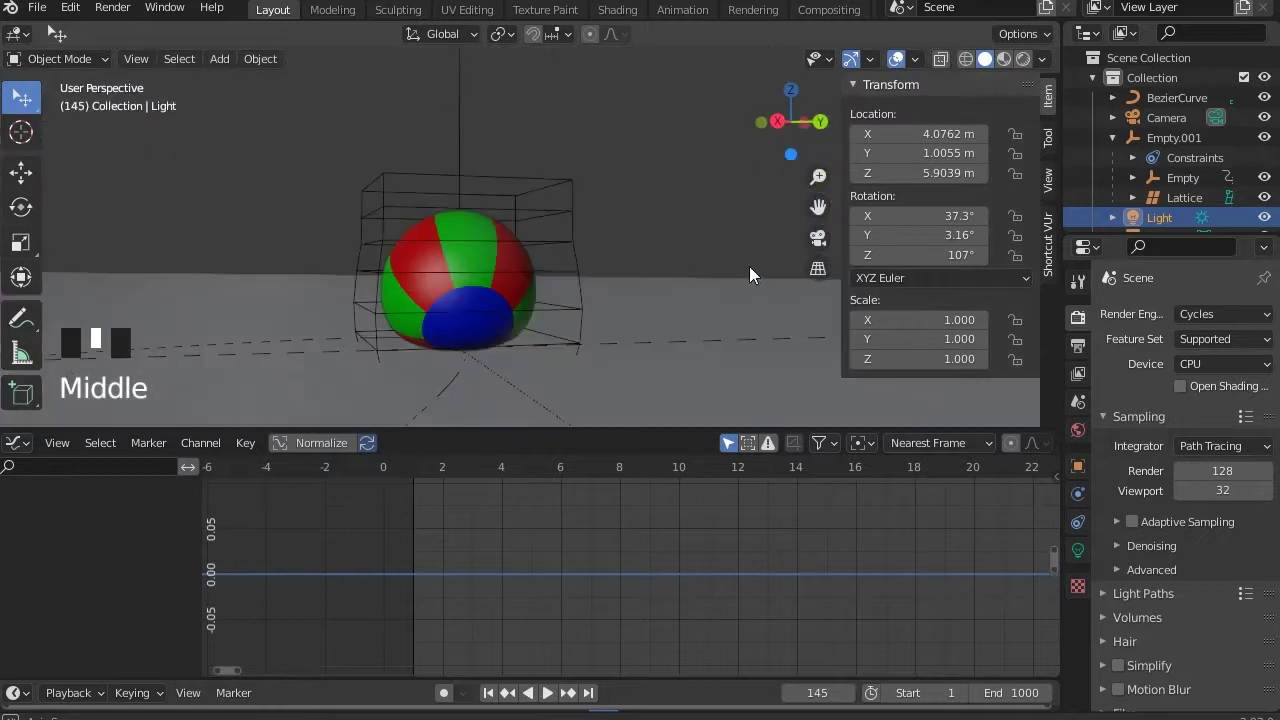
Rename the parent object Empty.001 as Base folow.
middle_click_drag(602, 160, 549, 158, "shift")
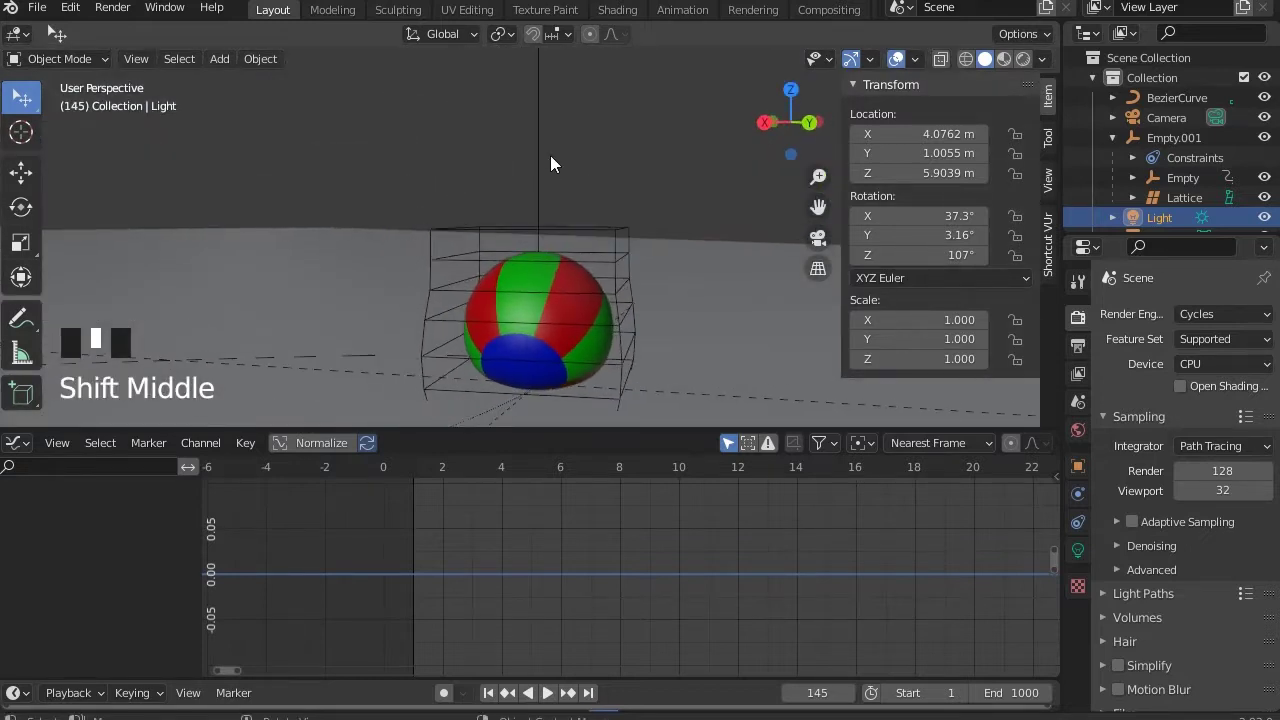
left_click(538, 139)
scroll(538, 139, "down", 2)
middle_click_drag(560, 230, 490, 242, "shift")
scroll(578, 203, "down", 4, "alt")
scroll(578, 203, "up", 1, "alt")
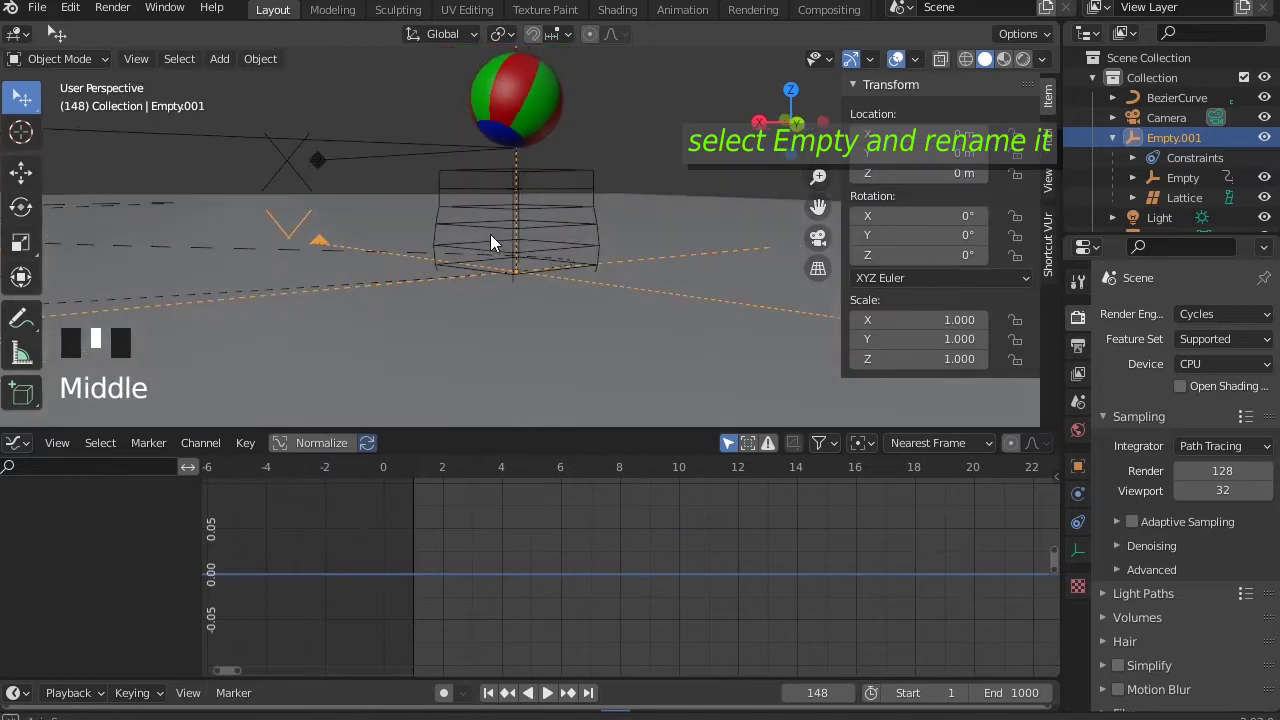
triple_click(1166, 137)
type("E")
triple_click(1188, 94)
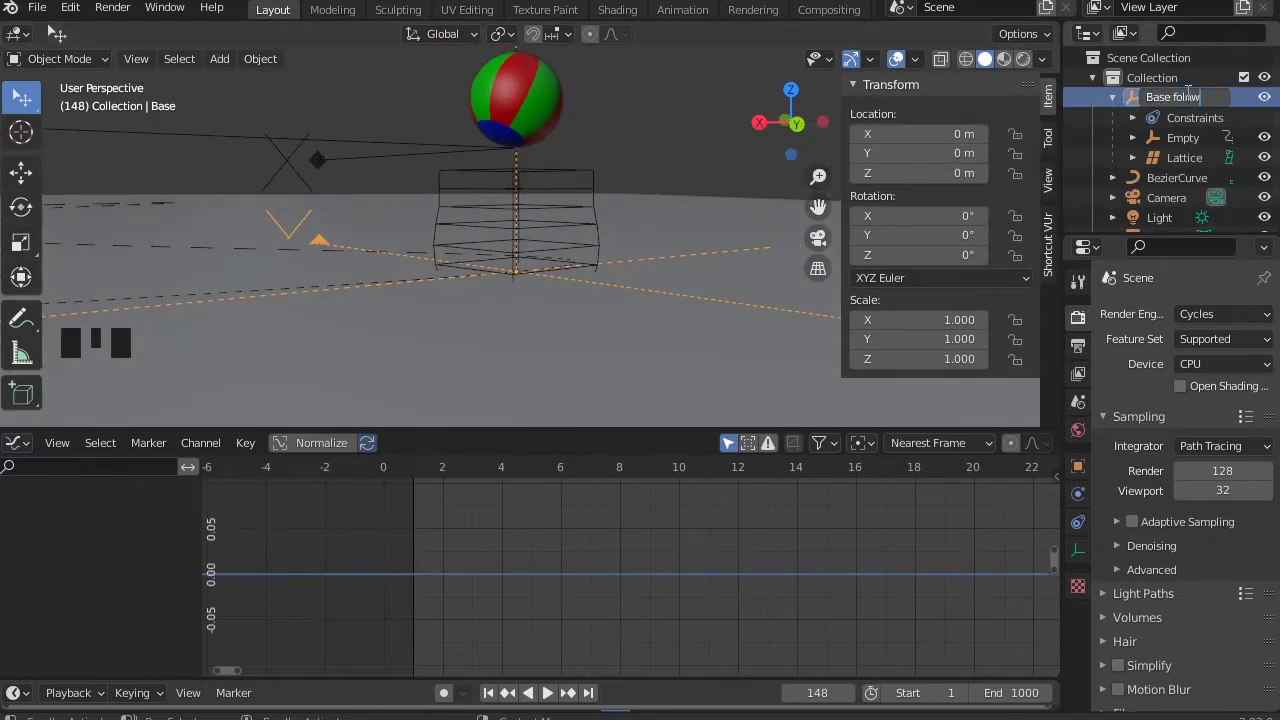
Rename the child Empty that carries the ball's vertical animation as Bounce.
scroll(623, 248, "down", 3, "alt")
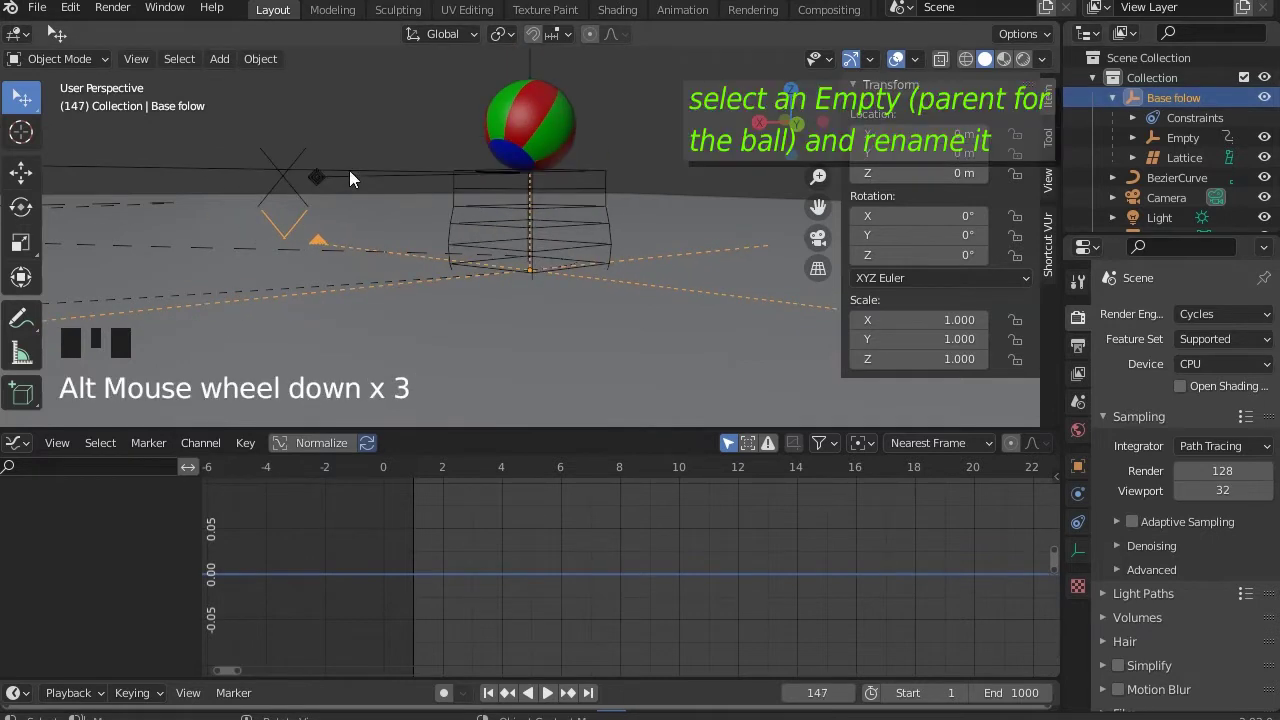
left_click(1248, 140)
left_click(1186, 140)
type("Bou")
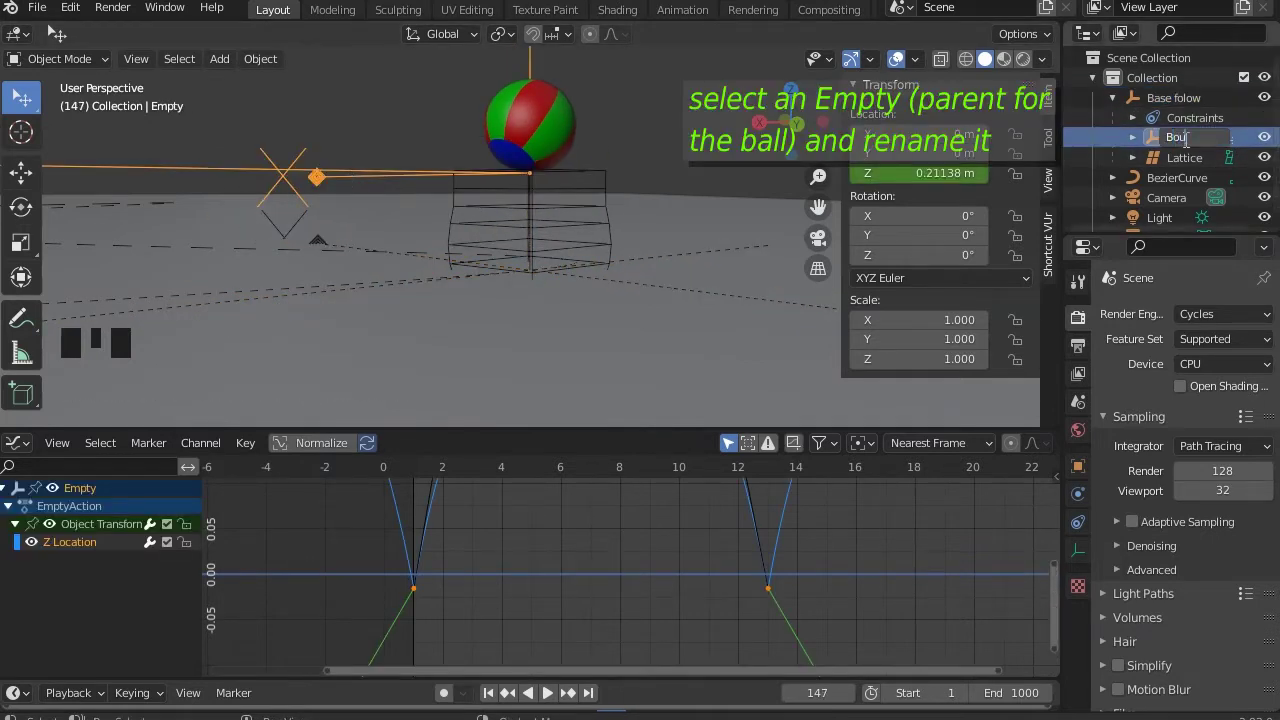
type("nce")
key("Return")
Maximize the 3D viewport and subdivide the ground plane in Edit Mode.
left_click(589, 323)
key("ctrl+space")
scroll(588, 370, "down", 4)
scroll(588, 370, "down", 3)
middle_click_drag(654, 474, 606, 400)
key("Tab")
scroll(595, 397, "down", 2)
right_click_drag(436, 358, 466, 359)
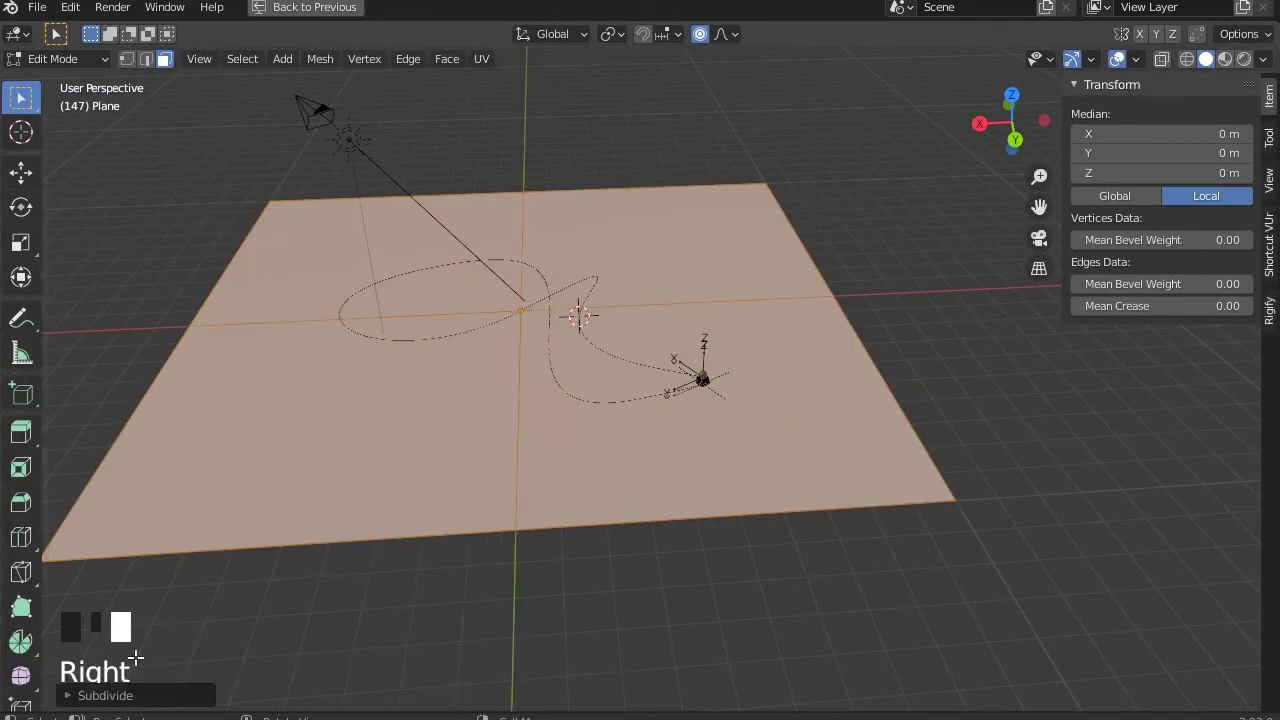
Raise the plane's subdivision to 10 cuts in the operation's settings.
left_click(68, 697)
left_click(321, 557)
left_click(321, 557)
left_click(321, 557)
left_click(321, 557)
left_click(321, 557)
left_click(321, 557)
left_click(321, 557)
left_click(321, 557)
left_click(321, 557)
left_click(69, 527)
Subdivide the whole plane two more times into a dense grid.
middle_click_drag(200, 450, 520, 345)
right_click_drag(530, 342, 596, 434)
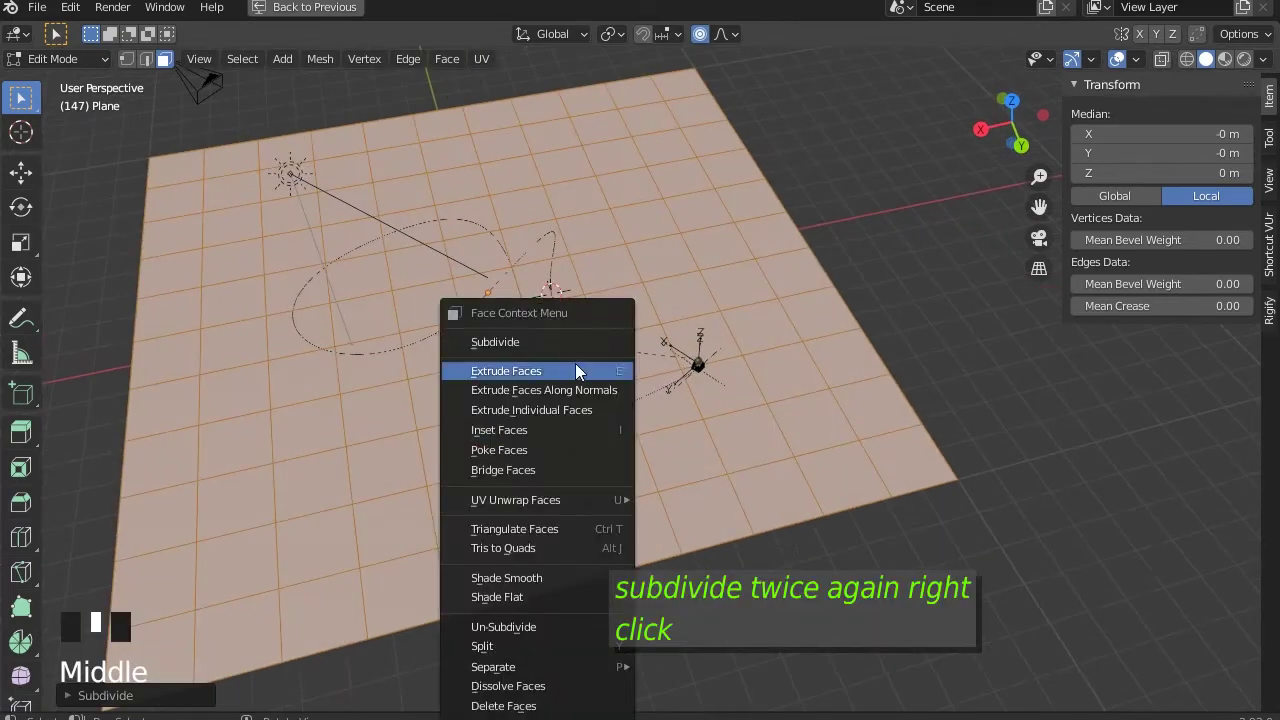
left_click(562, 342)
right_click(554, 341)
left_click(549, 340)
Raise three scattered plane vertices about 0.21 m along Z using a wide proportional editing radius to form hills.
middle_click_drag(545, 345, 520, 295)
left_click(21, 173)
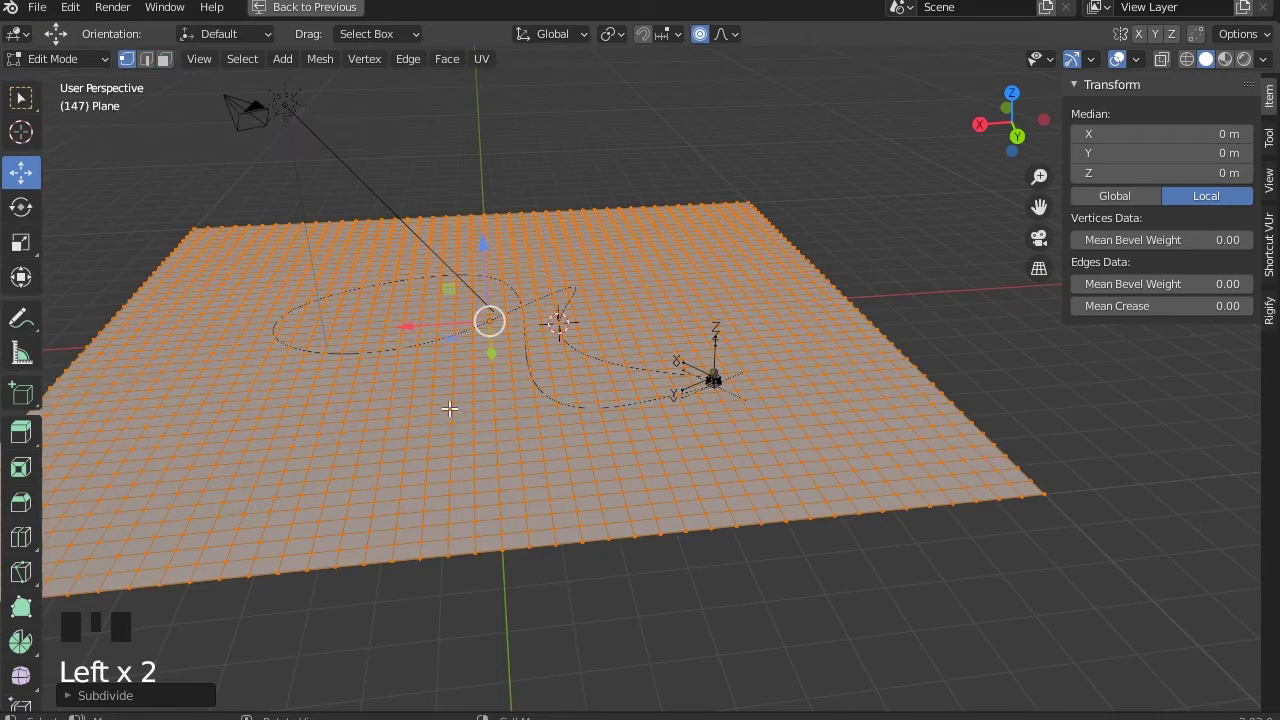
left_click(308, 414)
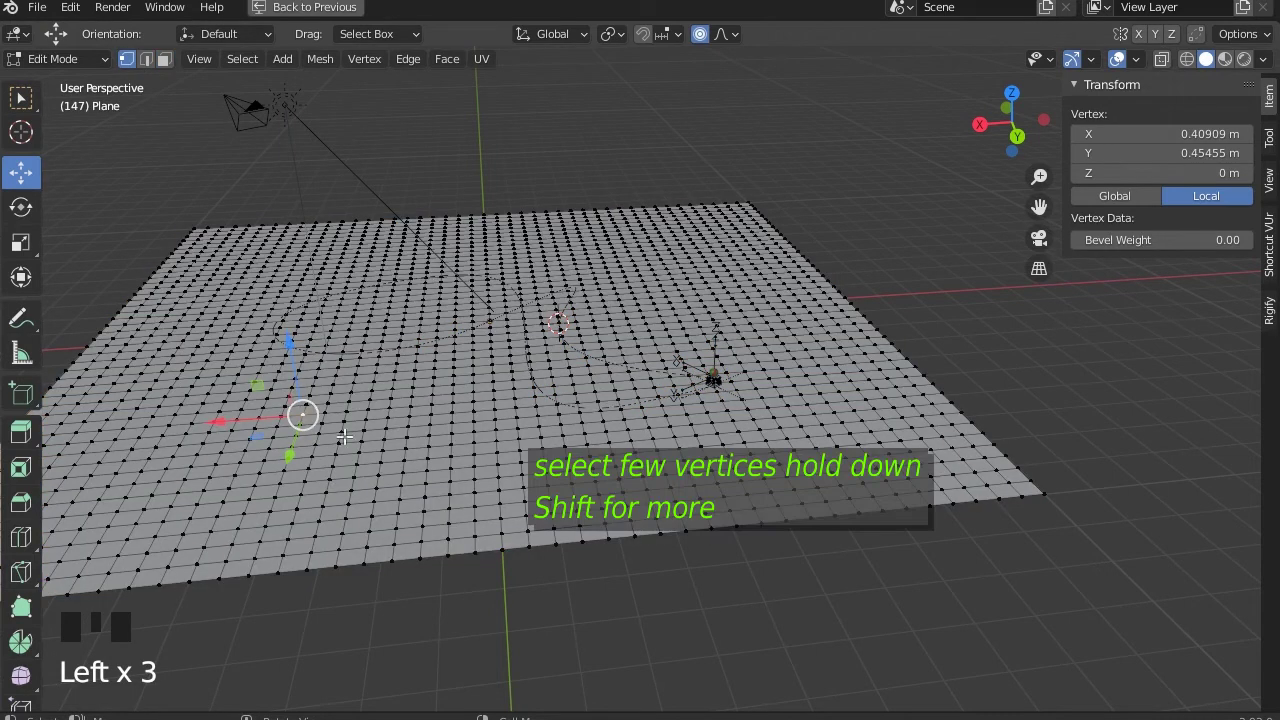
left_click(657, 318, "shift")
middle_click_drag(515, 309, 593, 298)
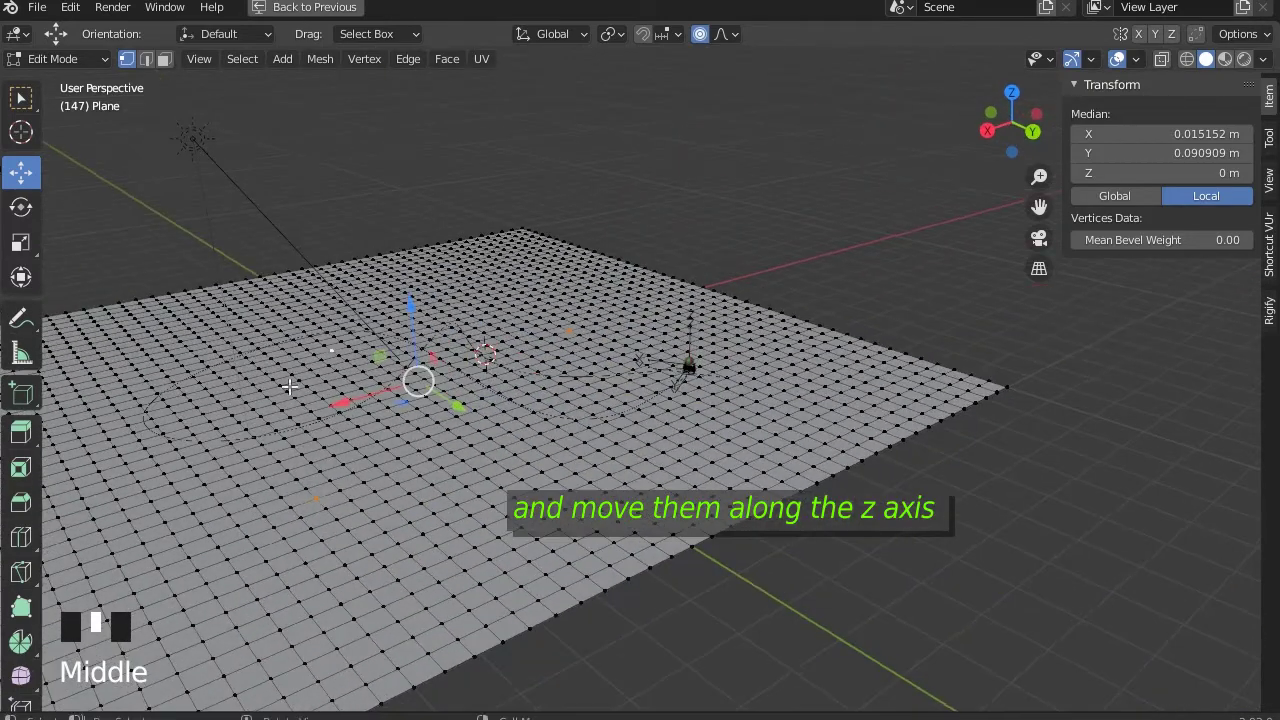
left_click_drag(409, 312, 429, 222)
scroll(430, 259, "down", 6)
scroll(429, 254, "down", 20)
middle_click_drag(429, 222, 614, 437)
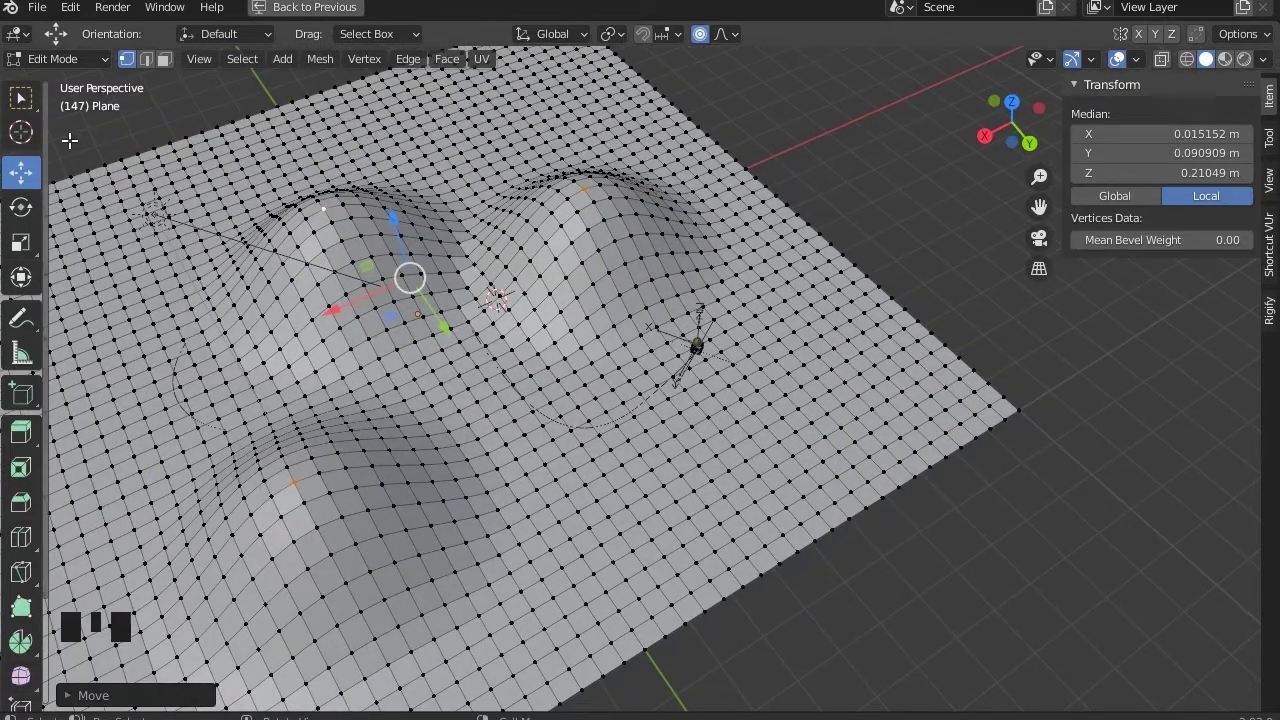
Return the plane to Object Mode and restore the full workspace layout.
left_click(56, 58)
left_click(64, 83)
middle_click_drag(367, 311, 556, 349)
key("ctrl+space")
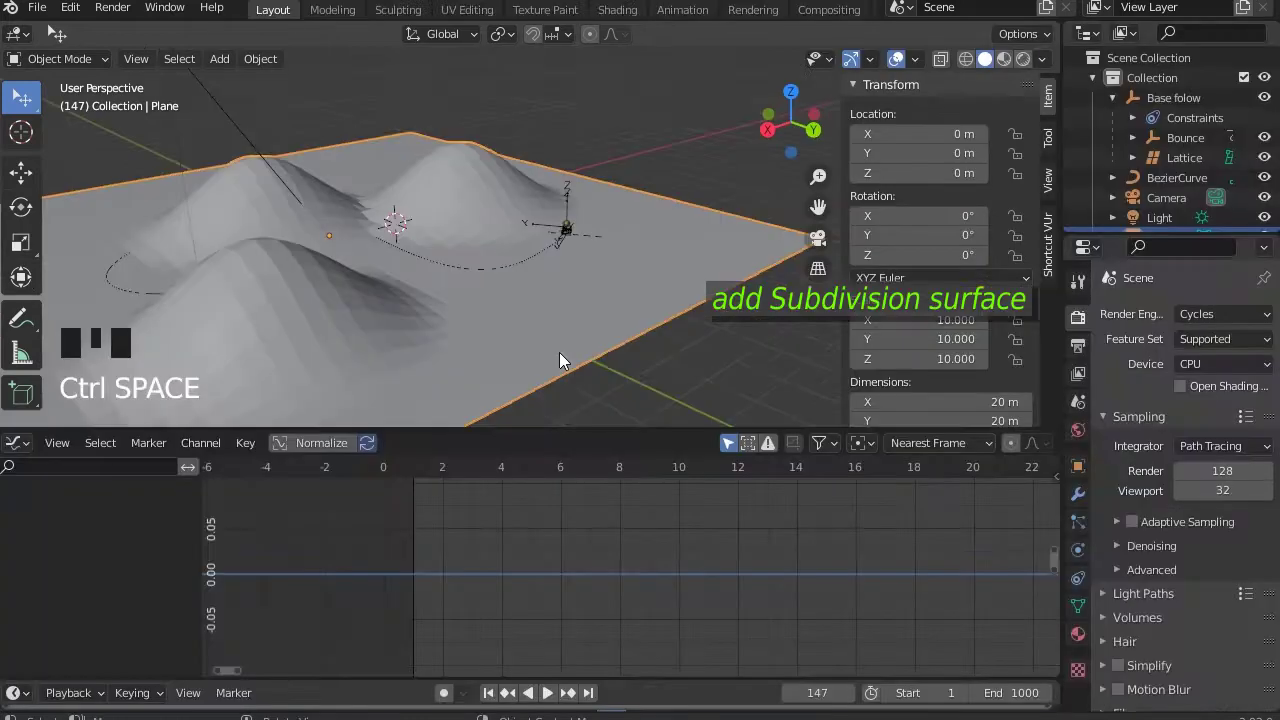
Add a Subdivision Surface modifier to the plane with viewport and render levels of 3.
left_click(1078, 494)
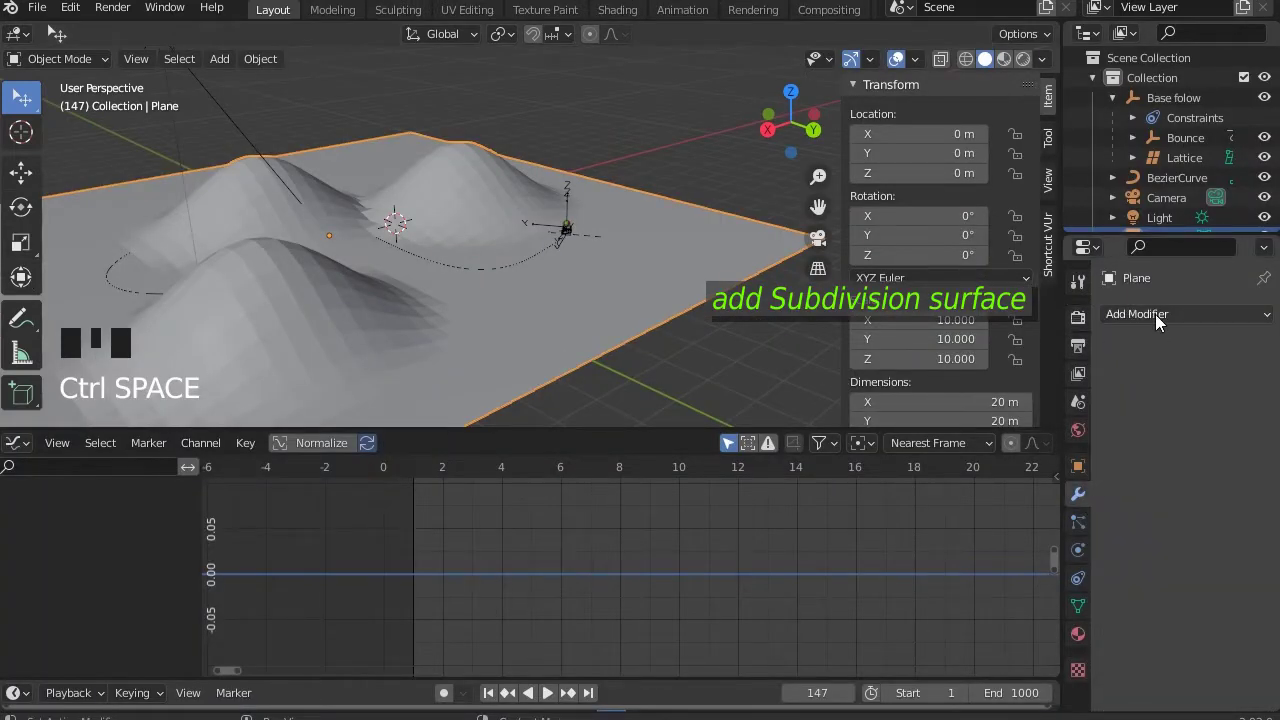
left_click(1155, 314)
left_click(896, 674)
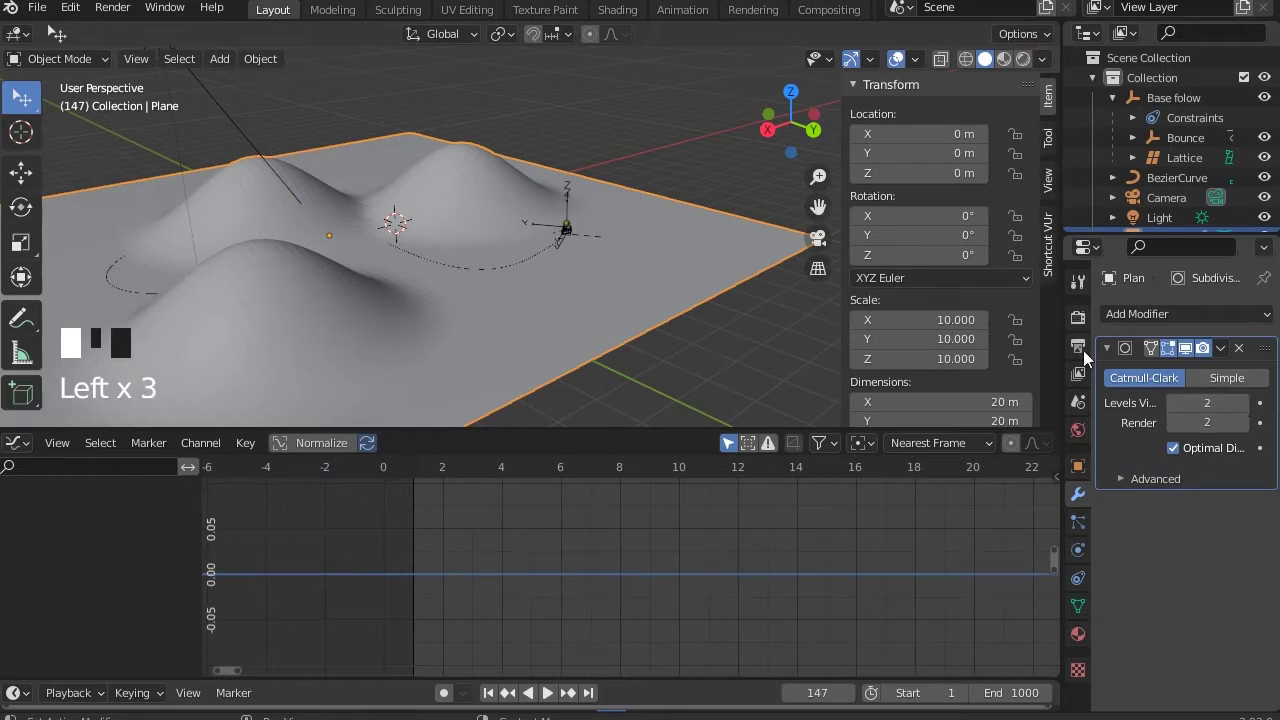
scroll(547, 276, "up", 6)
left_click(1243, 403)
left_click(1243, 423)
Switch the viewport to wireframe shading near the ball and its path curve.
middle_click_drag(604, 339, 724, 279, "shift")
scroll(560, 299, "up", 3)
middle_click_drag(560, 299, 331, 389, "shift")
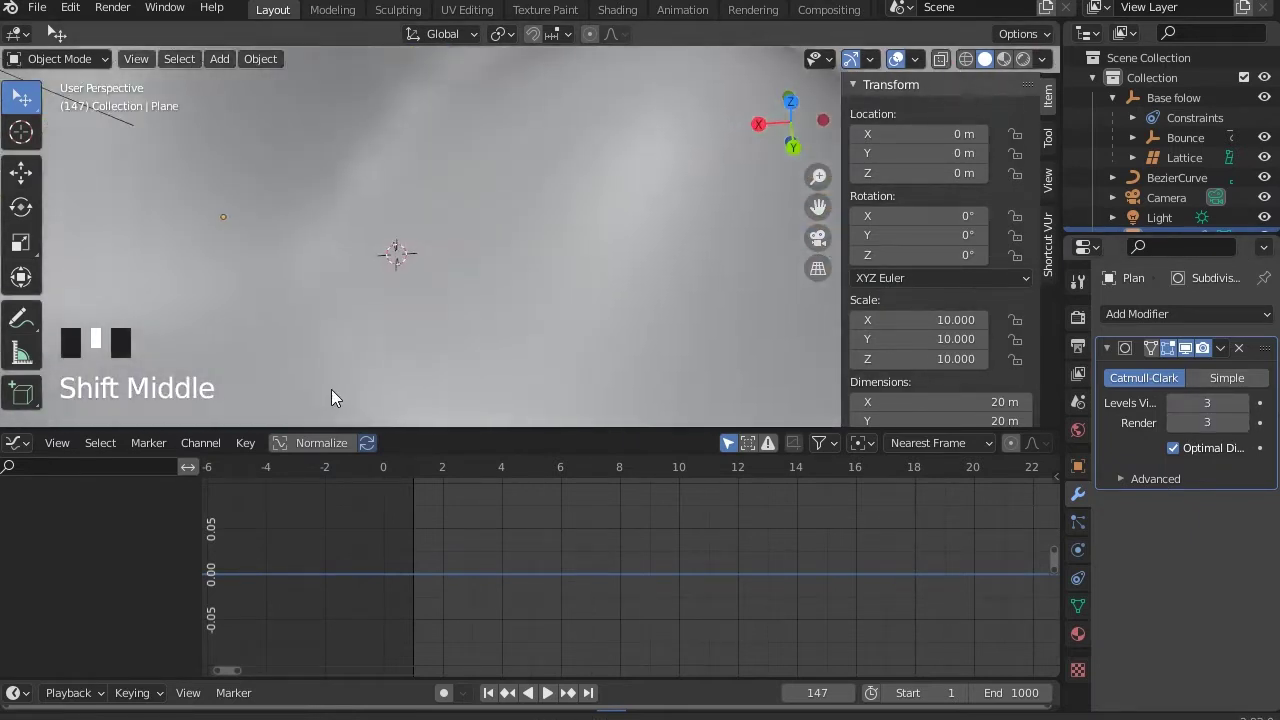
scroll(548, 270, "down", 5)
scroll(473, 228, "up", 3)
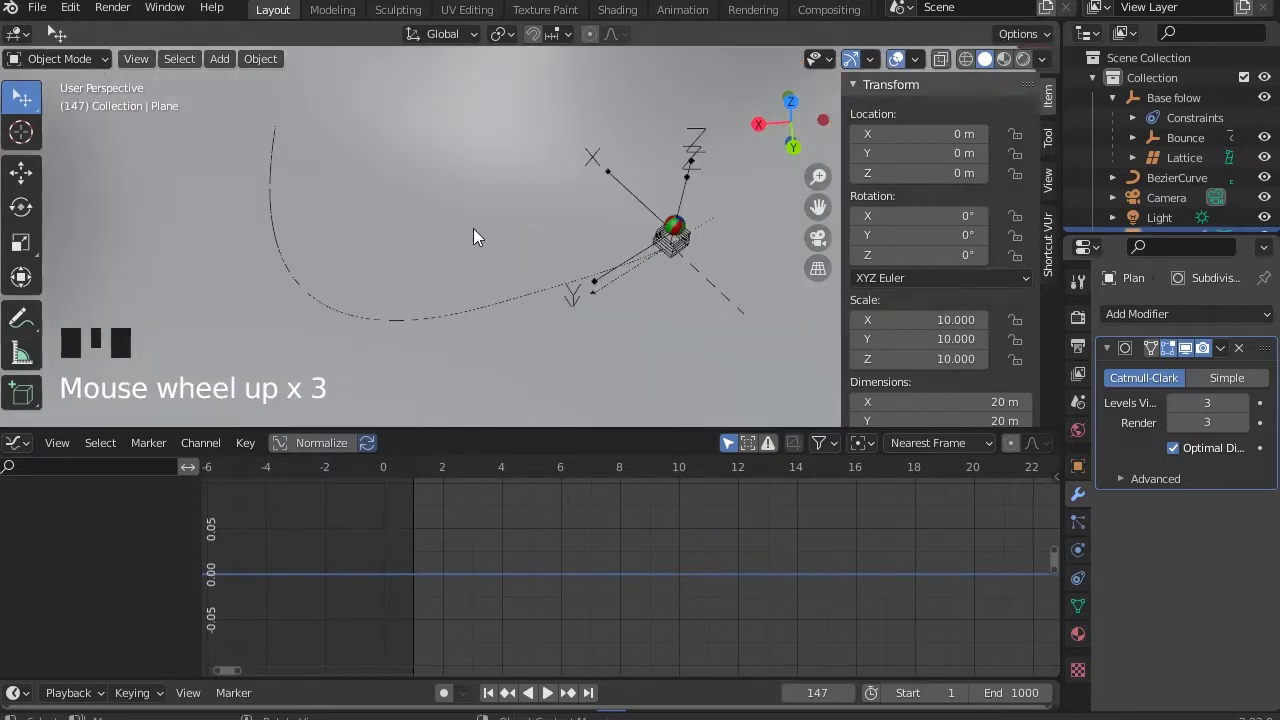
left_click(967, 58)
Add a Shrinkwrap modifier to BezierCurve with the hilly plane as its target.
left_click(426, 314)
scroll(429, 312, "down", 4)
scroll(557, 230, "down", 4)
middle_click_drag(557, 230, 583, 214)
scroll(634, 197, "up", 4)
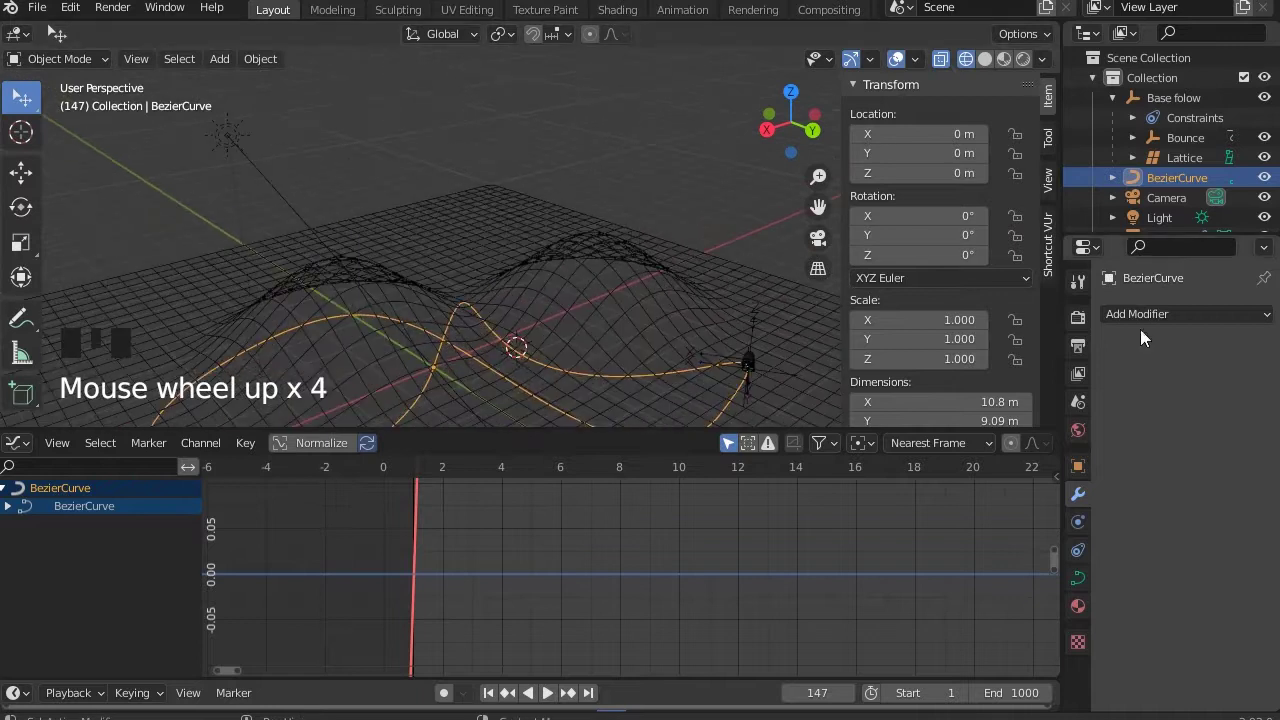
left_click(1150, 314)
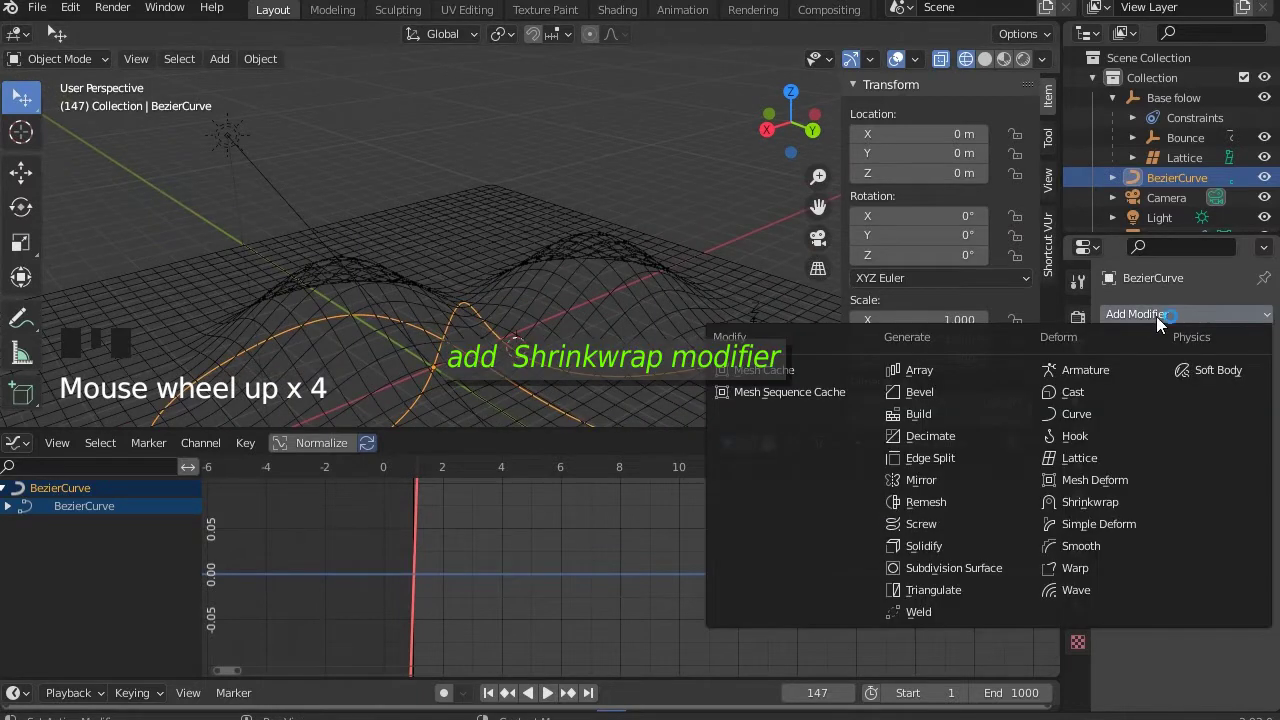
left_click(1071, 502)
left_click(1240, 429)
left_click(745, 255)
Add a Shrinkwrap object constraint to the ball's lattice, targeting the Plane.
middle_click_drag(733, 260, 362, 175)
scroll(758, 281, "up", 2)
scroll(678, 203, "up", 3)
middle_click_drag(678, 203, 503, 244, "shift")
left_click(509, 205)
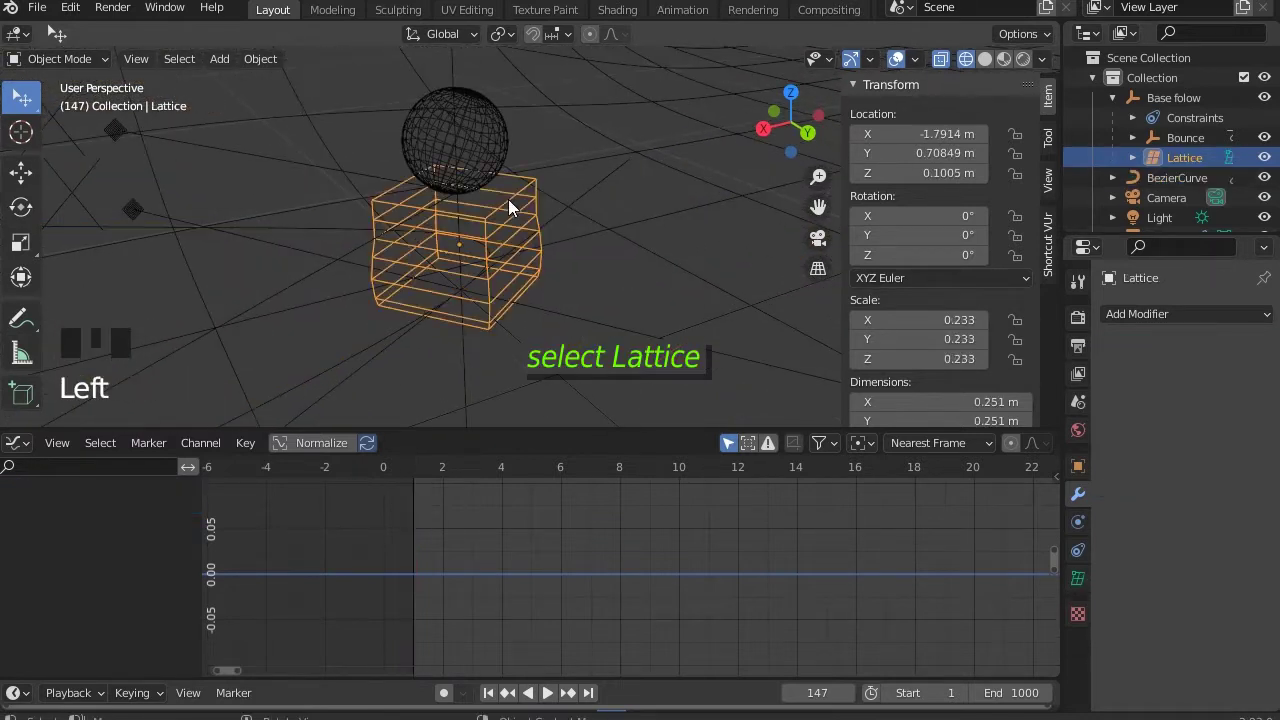
left_click(1080, 548)
left_click(1189, 314)
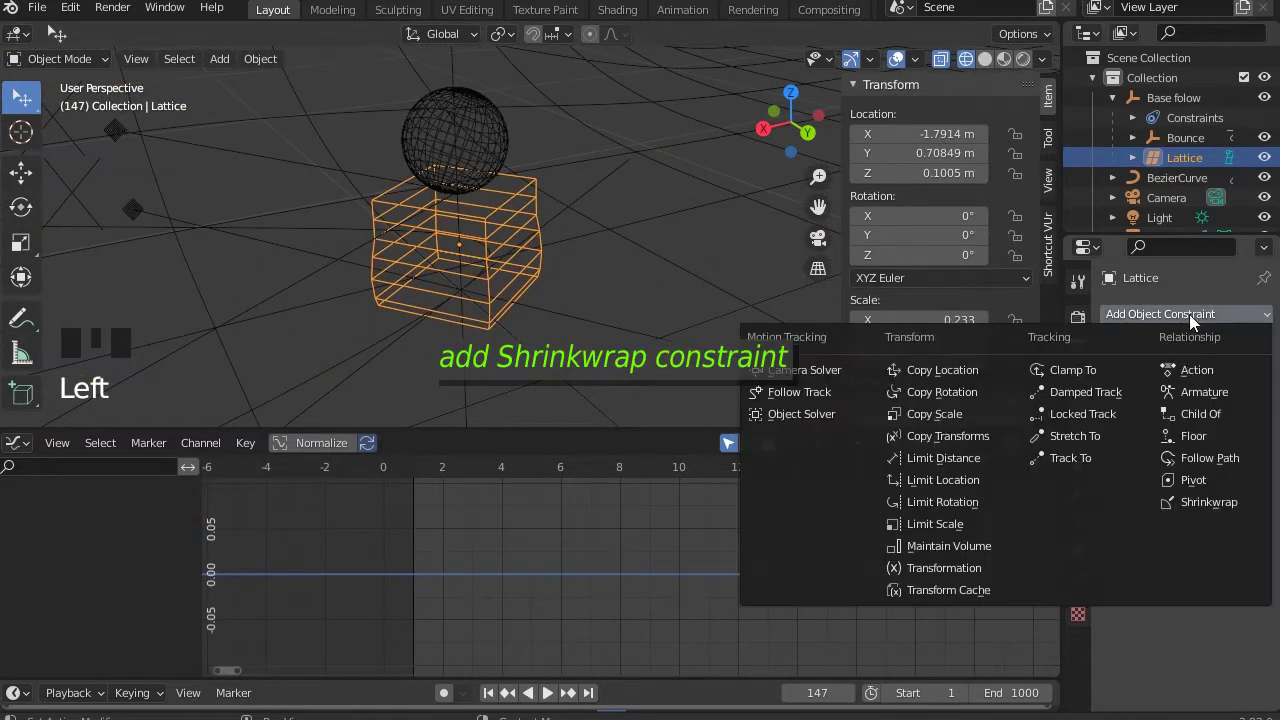
left_click(1202, 501)
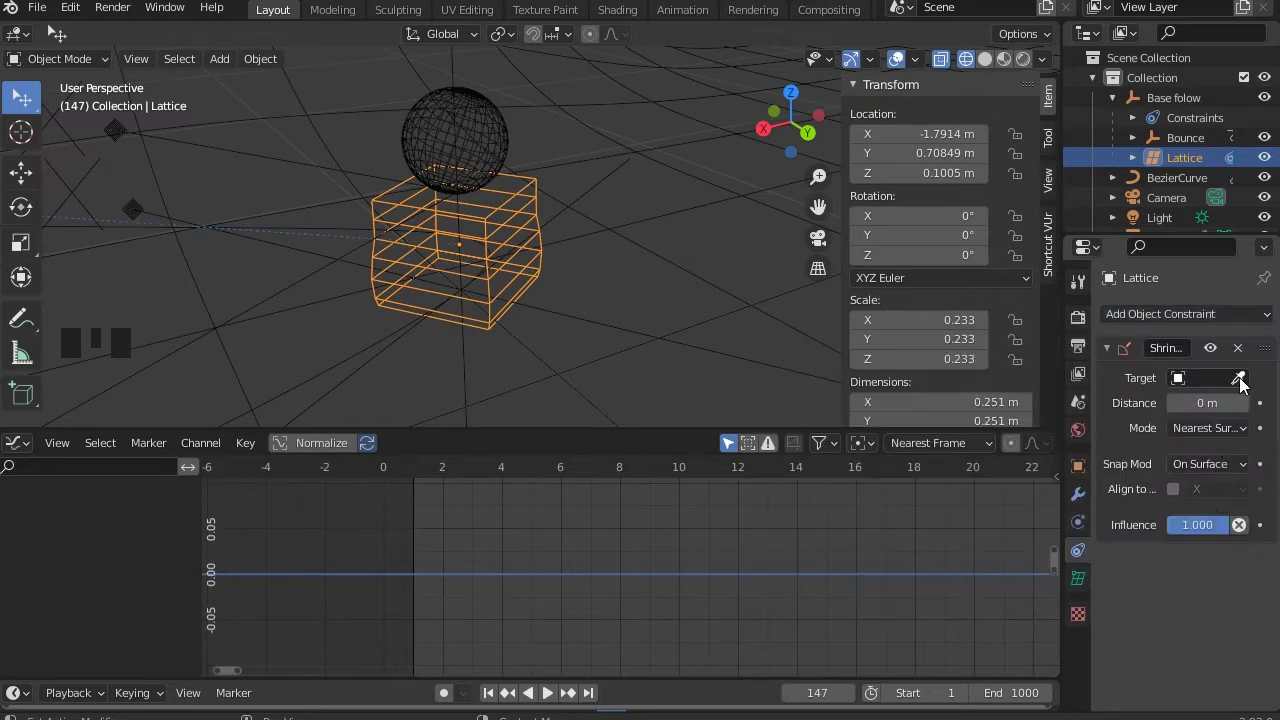
left_click(729, 194)
Set the snap mode of the lattice's Shrinkwrap constraint to Outside.
middle_click_drag(696, 202, 488, 323)
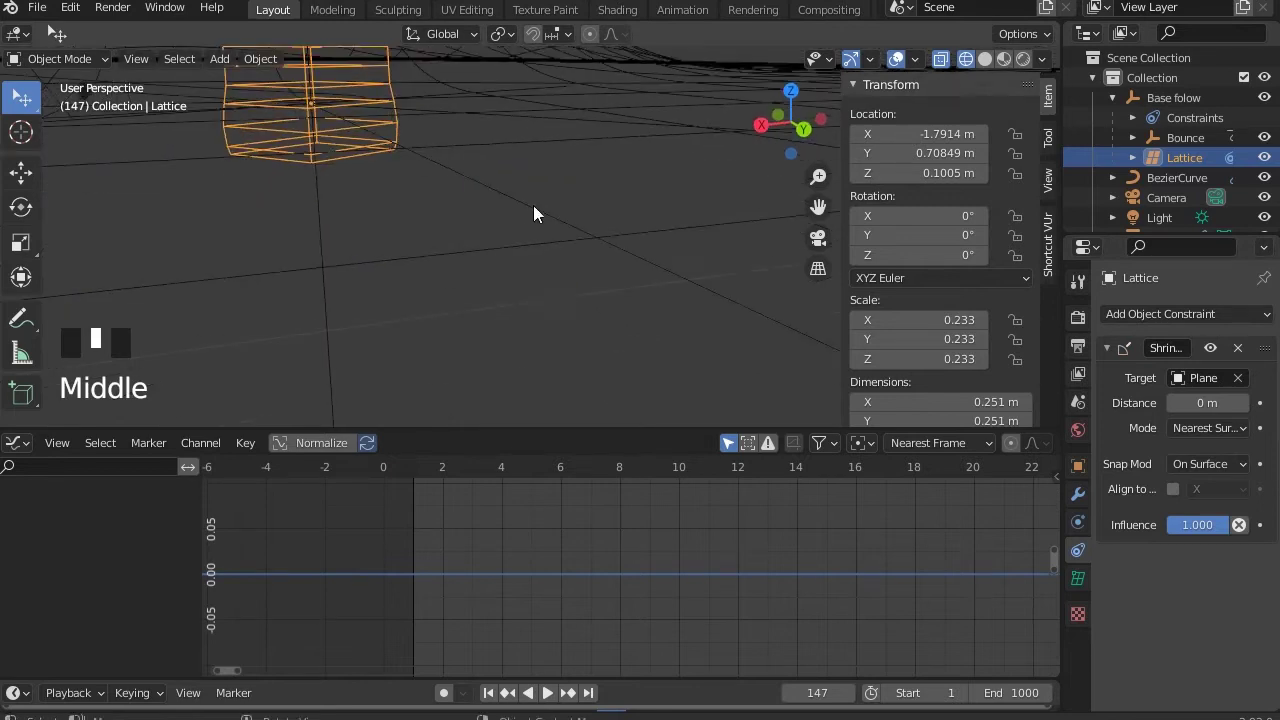
middle_click_drag(537, 257, 551, 217)
left_click(1195, 464)
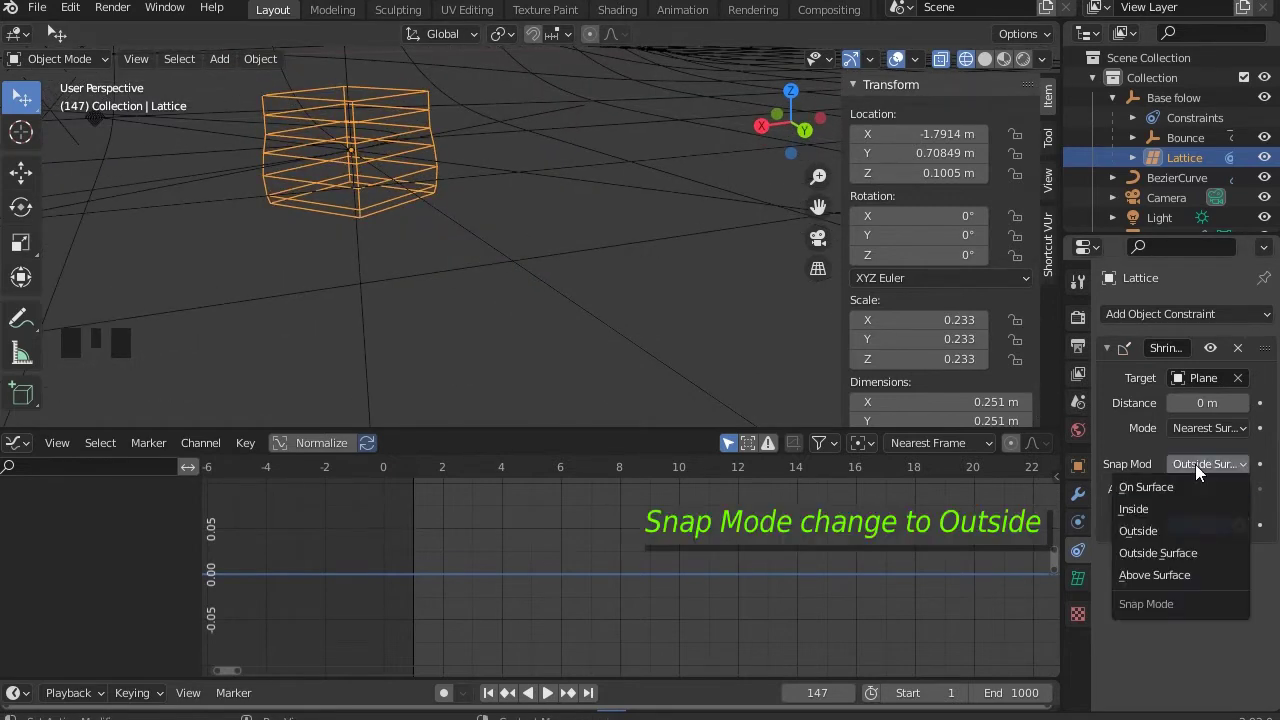
left_click(1148, 530)
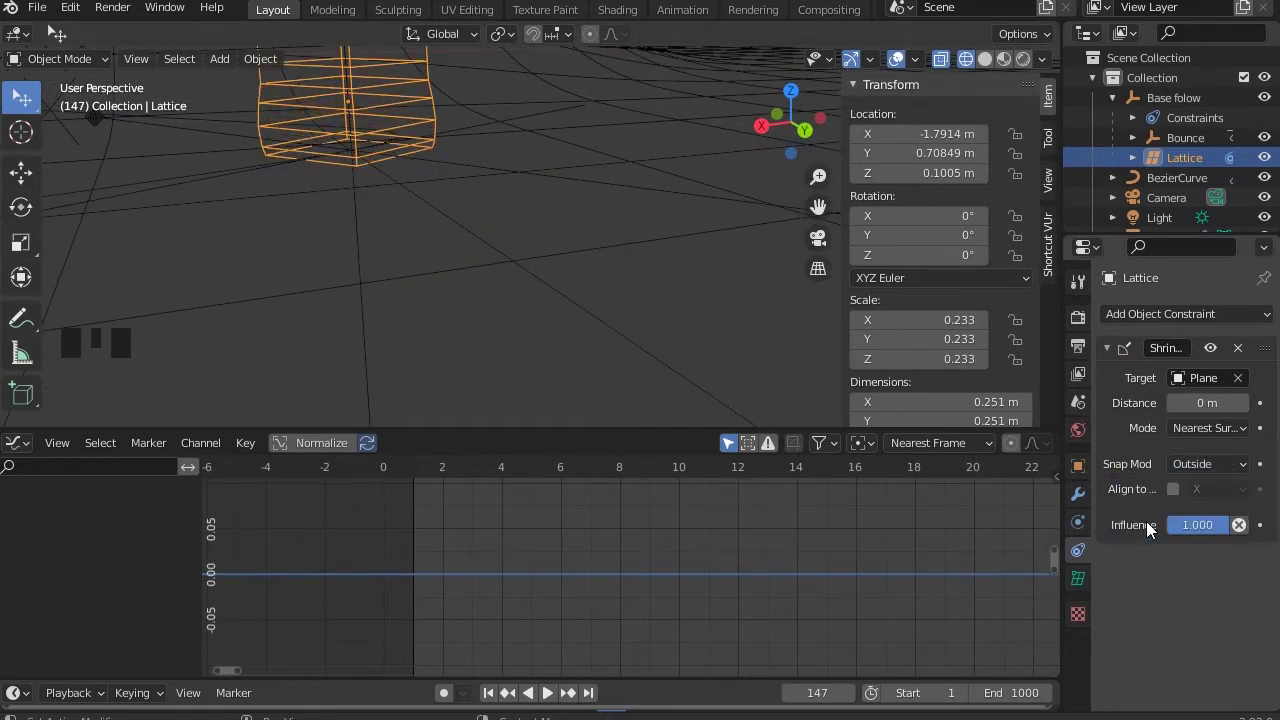
Switch the viewport back to solid shading around the ball and lattice.
scroll(470, 220, "down", 2)
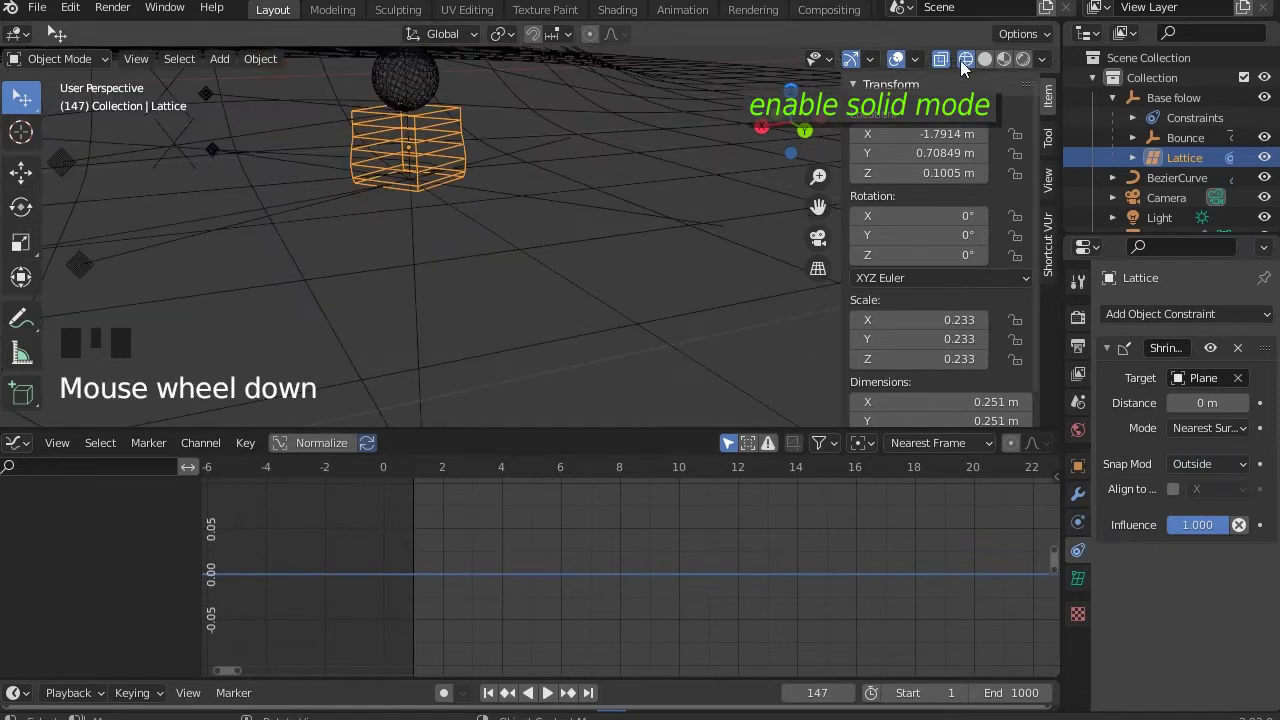
left_click(985, 59)
middle_click_drag(395, 155, 464, 224, "shift")
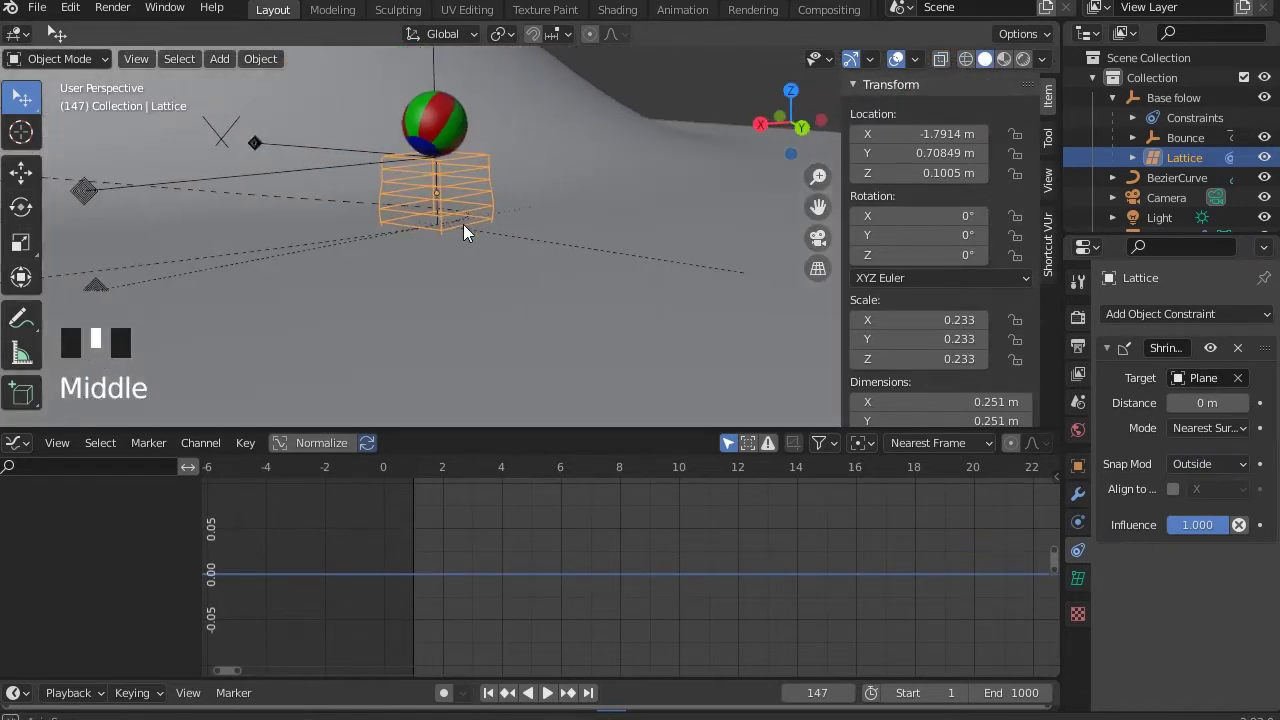
Add a Shrinkwrap constraint to the Base folow empty with the Plane as target.
scroll(464, 224, "down", 2)
left_click(1172, 101)
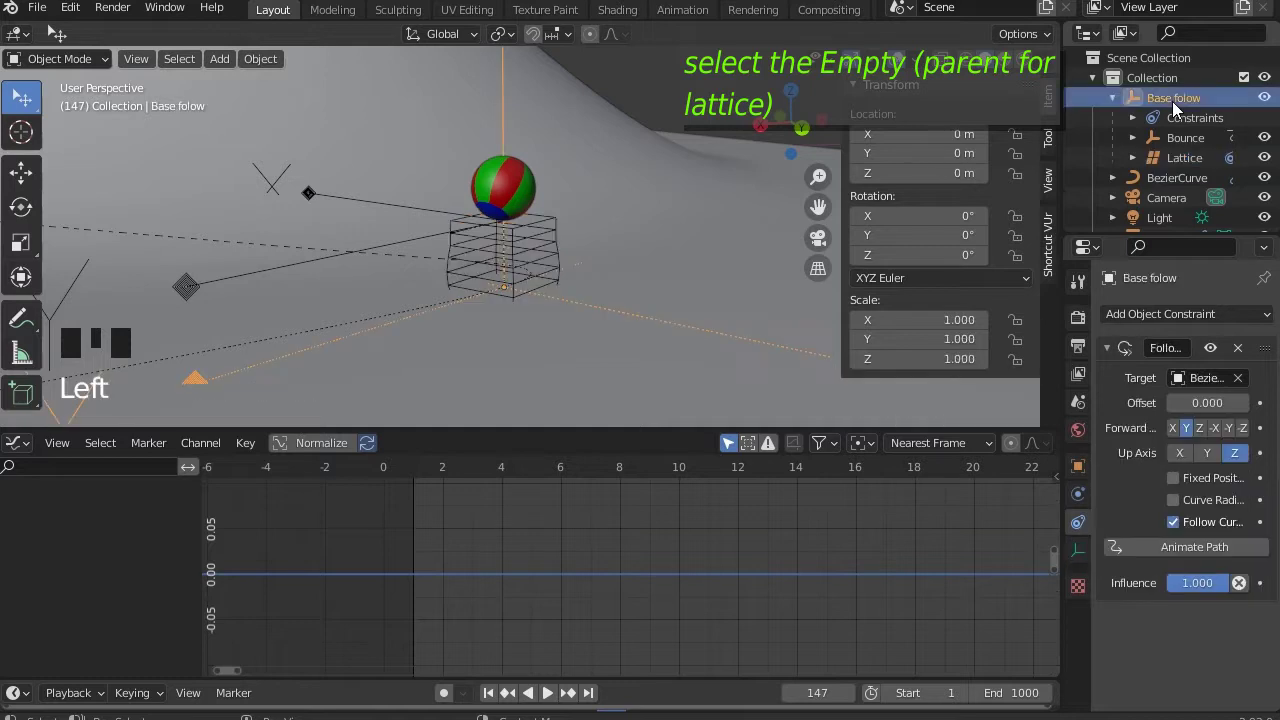
left_click(1176, 312)
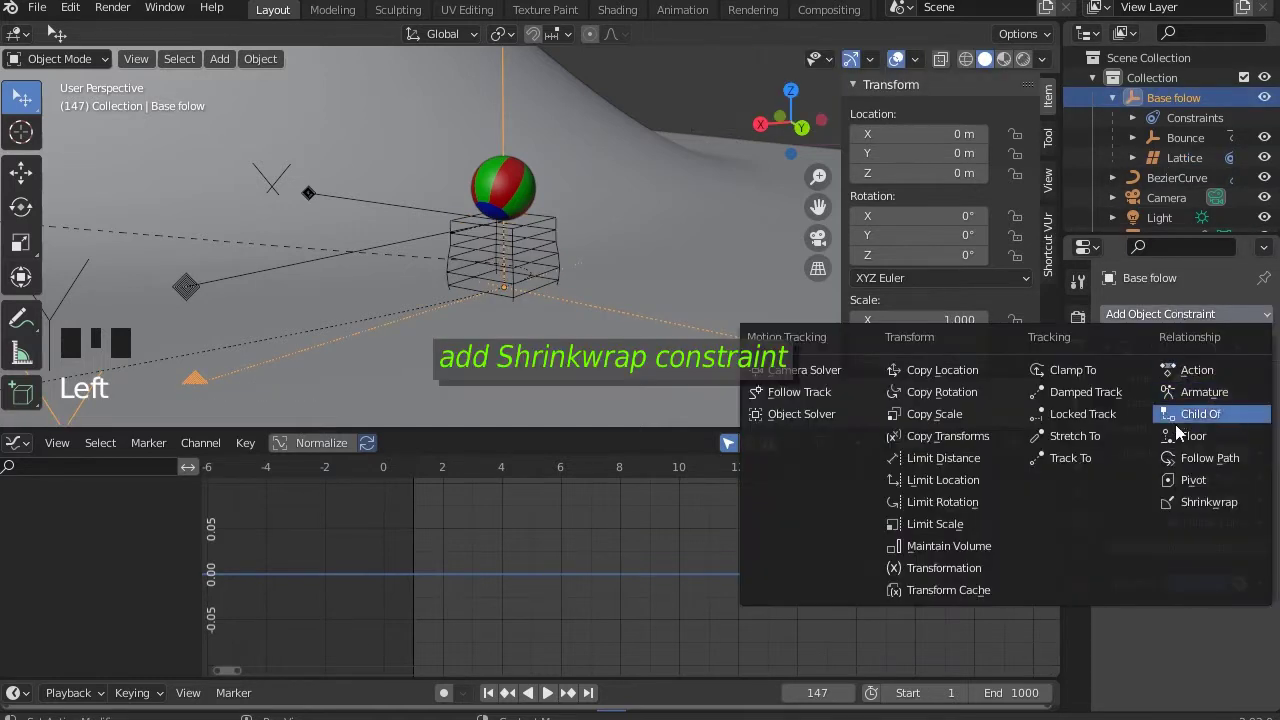
left_click(1185, 501)
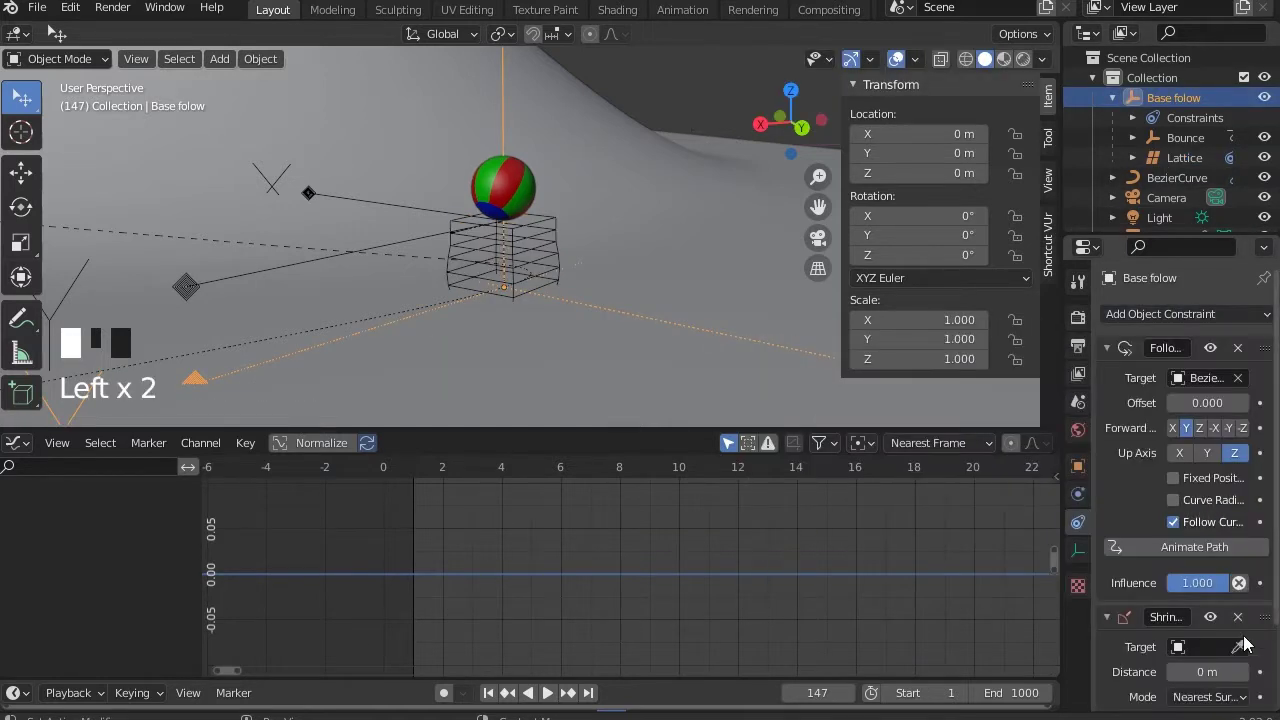
left_click_drag(1240, 647, 652, 158)
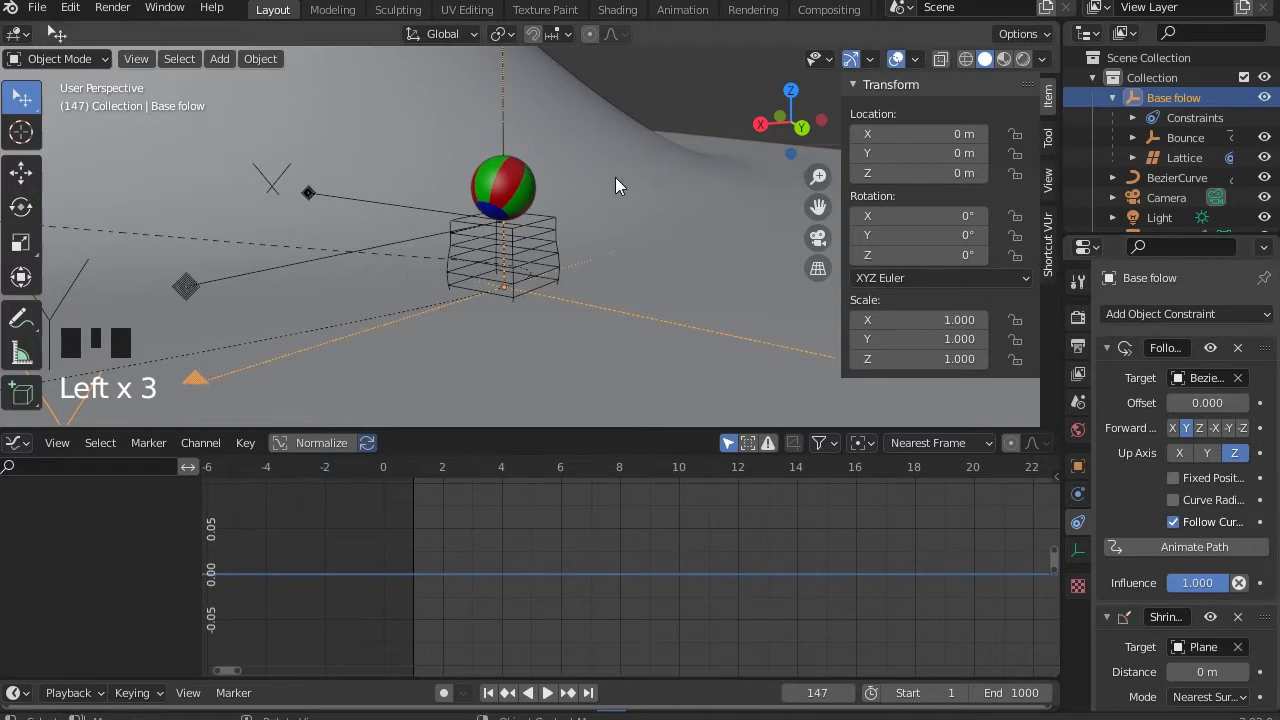
Scrub through the animation to examine how the ball and lattice travel over the ground.
scroll(605, 187, "down", 15, "alt")
scroll(565, 183, "up", 5, "alt")
scroll(535, 189, "down", 7)
scroll(526, 220, "up", 10)
middle_click_drag(460, 263, 535, 228, "shift")
scroll(548, 226, "down", 2)
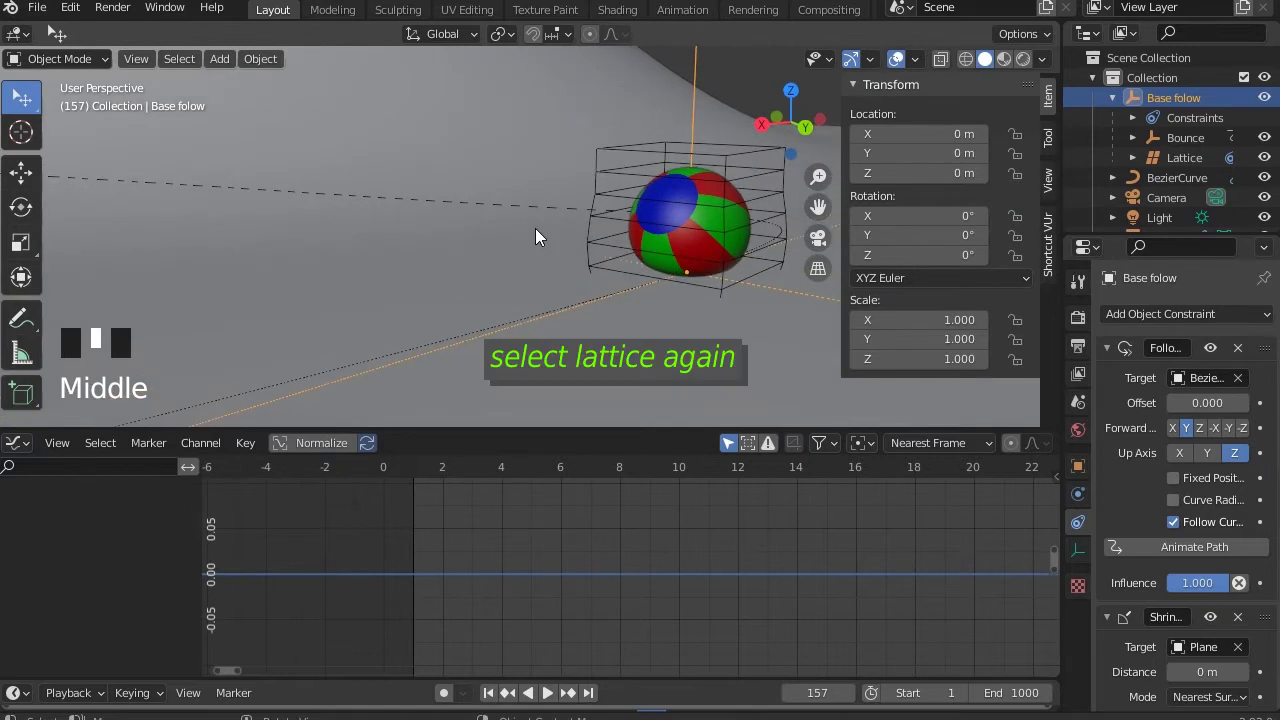
Enable alignment to the surface normal on the Z axis in the lattice's Shrinkwrap constraint.
left_click(658, 155)
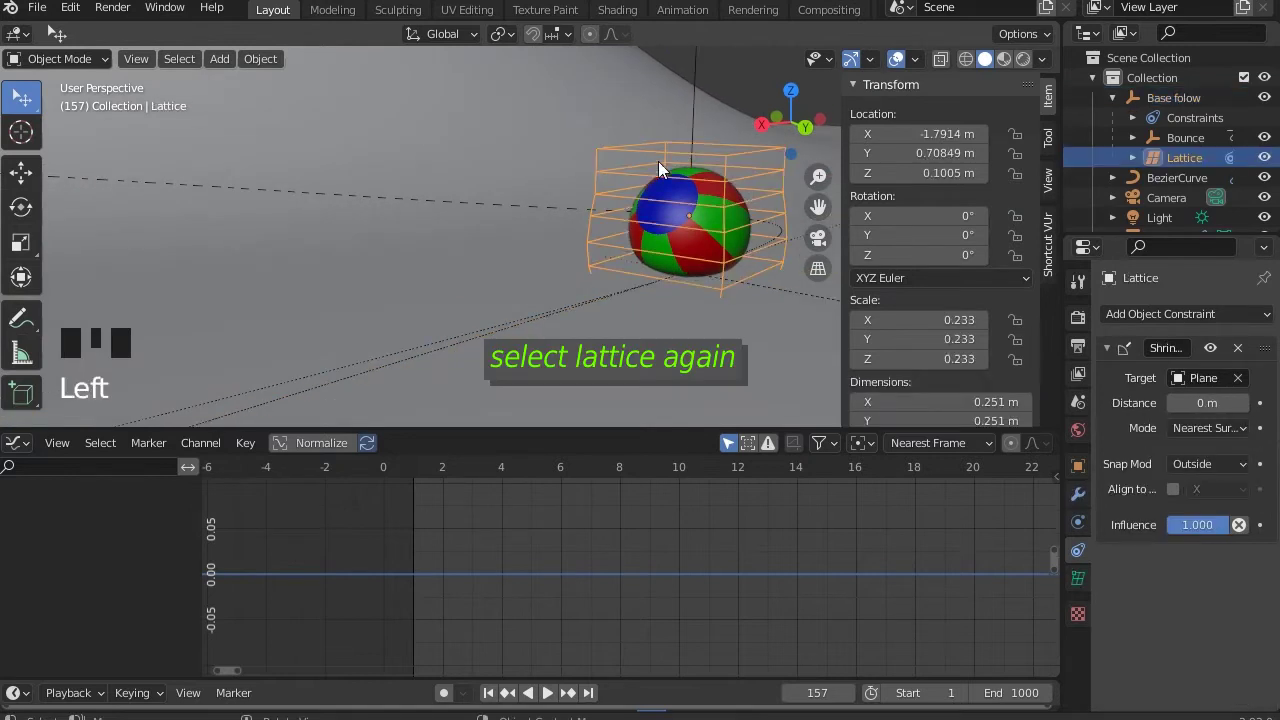
left_click(1174, 490)
left_click(1243, 490)
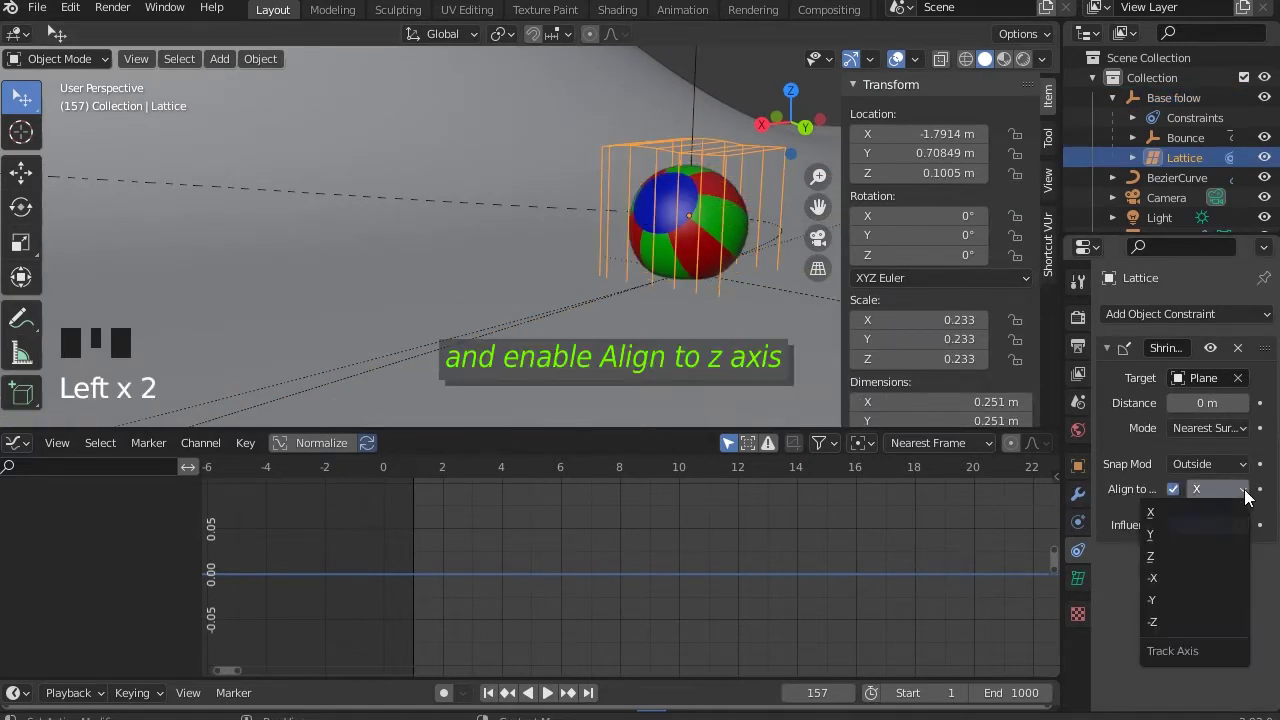
left_click(1166, 556)
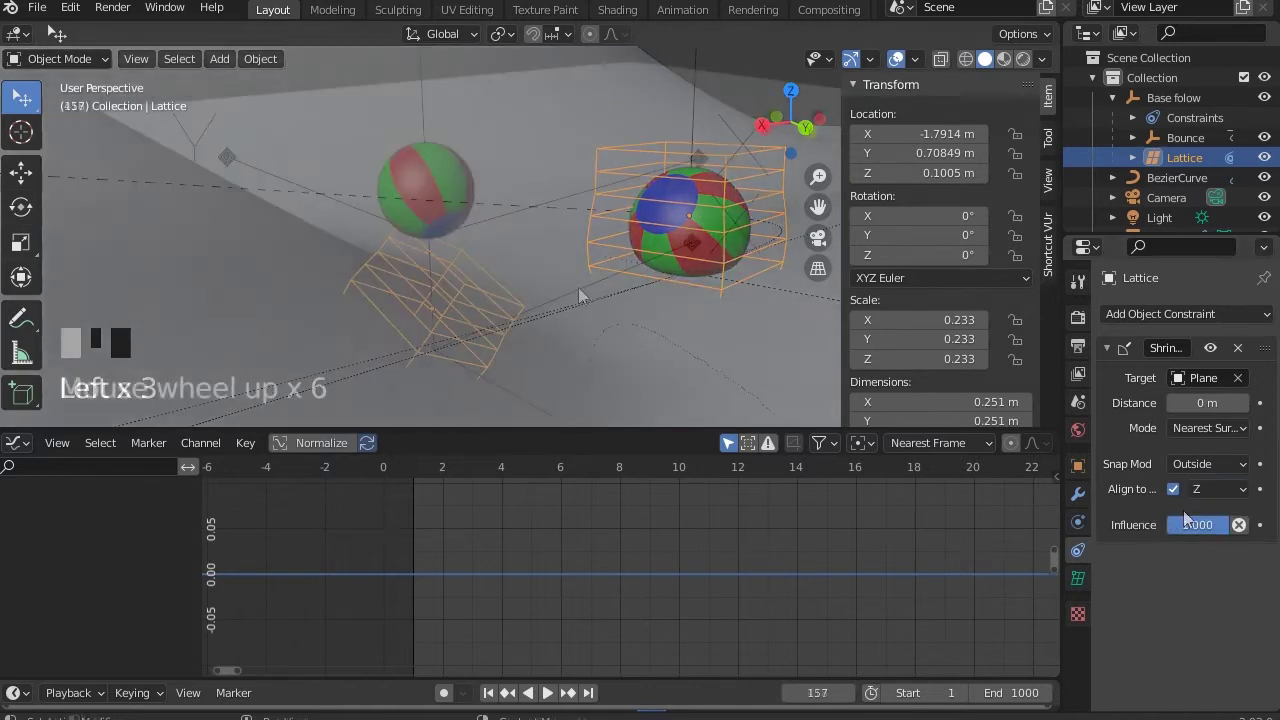
Scrub the animation to frame 422 and examine the lattice's tilt relative to the slope.
scroll(528, 265, "down", 4, "alt")
scroll(528, 265, "up", 2, "alt")
scroll(528, 265, "down", 2, "alt")
middle_click_drag(520, 278, 537, 216)
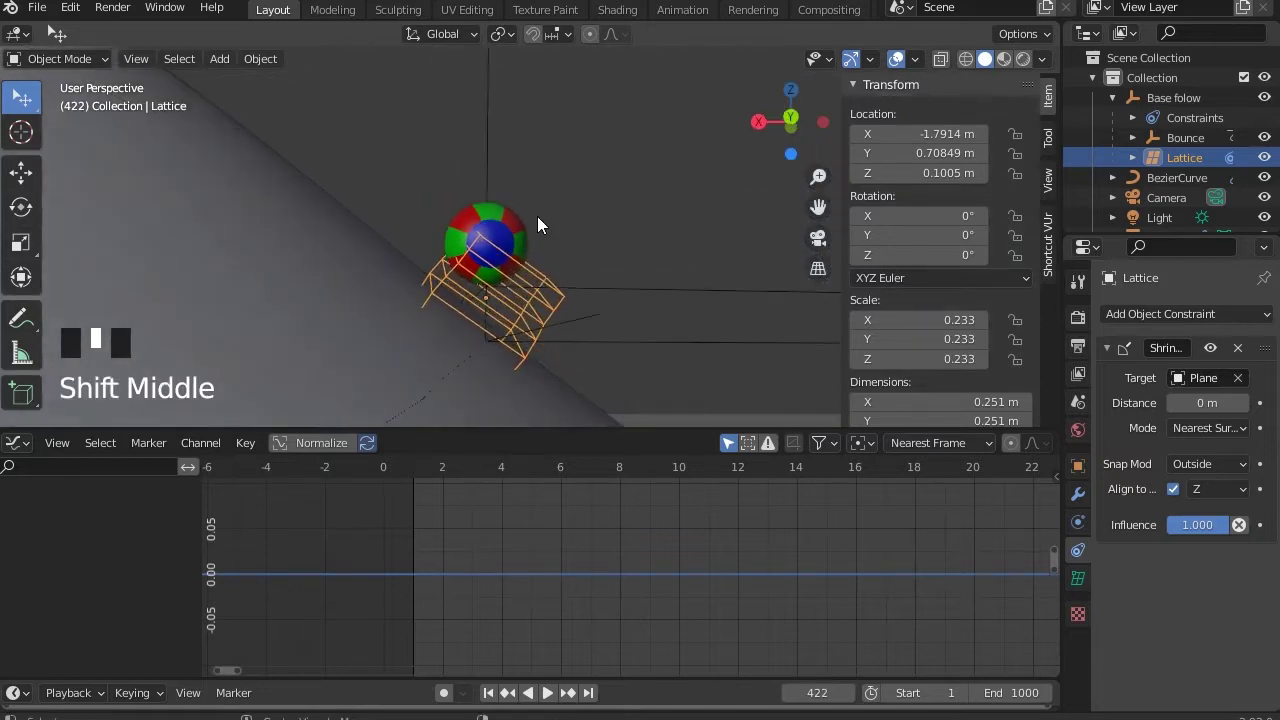
Scrub and play the animation from several viewpoints to examine how the ball and lattice follow the slopes.
scroll(532, 232, "down", 9, "alt")
scroll(531, 235, "up", 3, "alt")
scroll(532, 237, "down", 8, "alt")
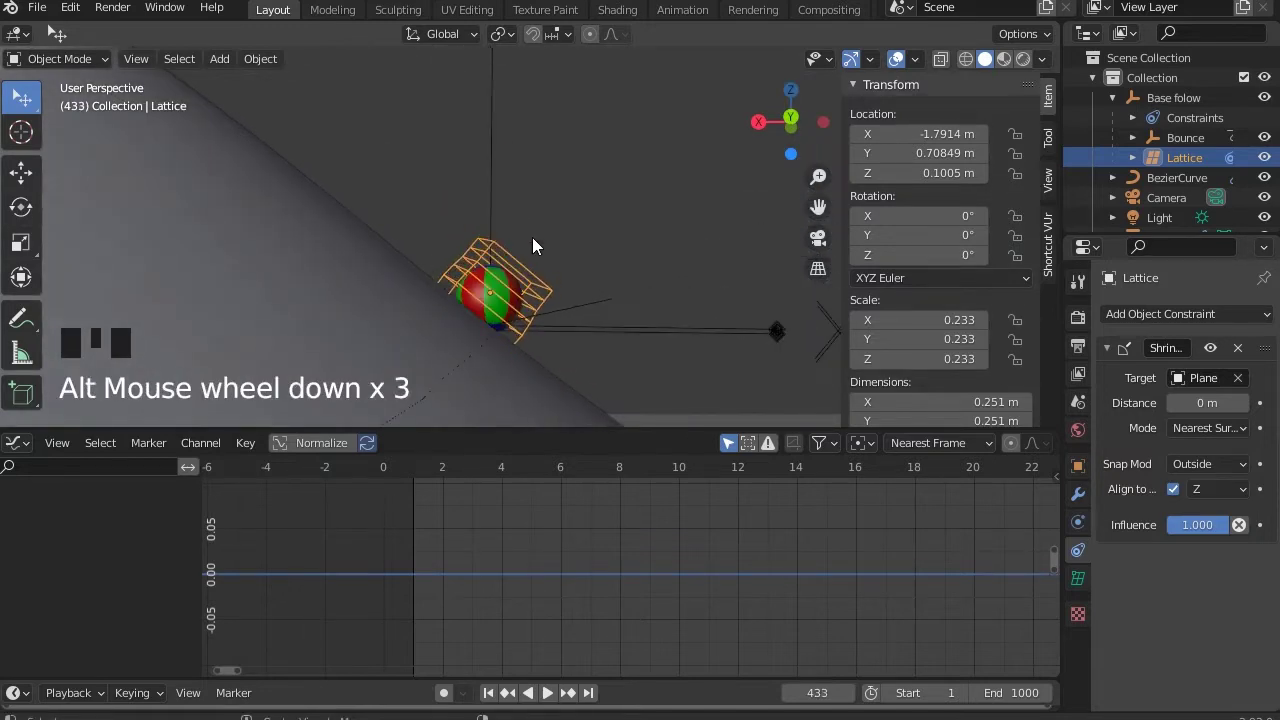
scroll(470, 233, "down", 2)
middle_click_drag(470, 233, 622, 277)
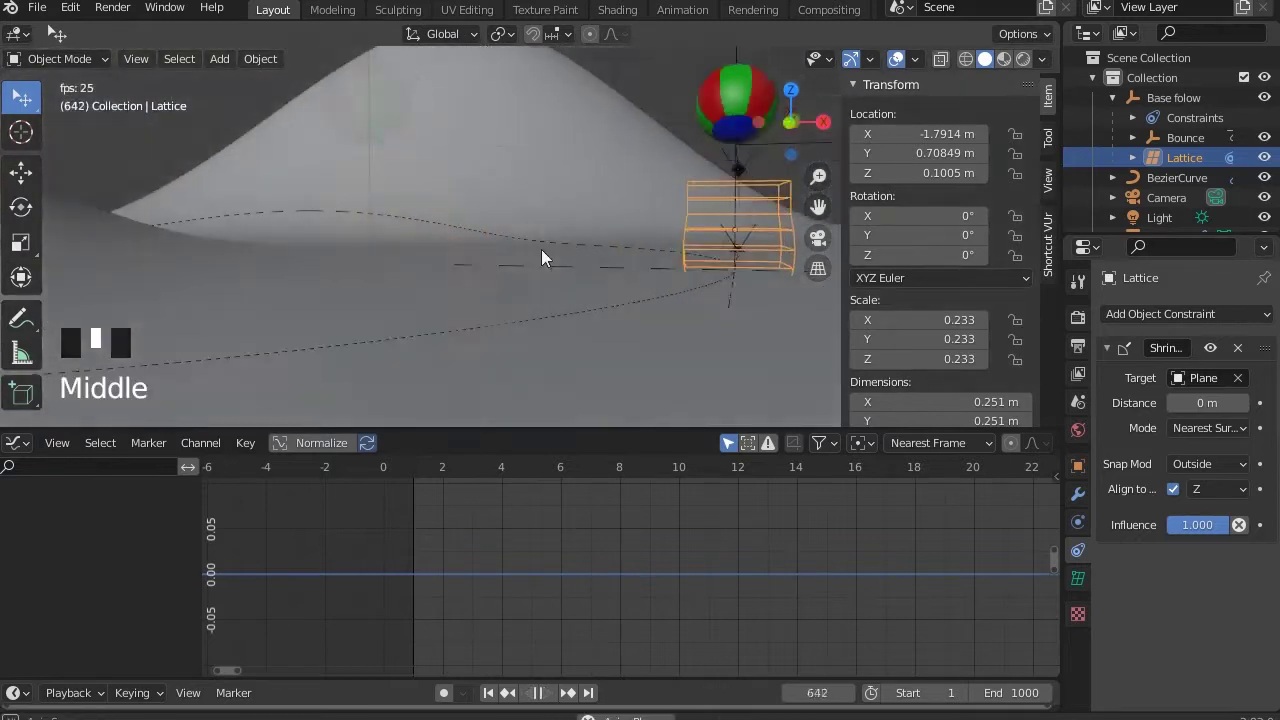
middle_click_drag(541, 256, 411, 274)
middle_click_drag(607, 175, 551, 182)
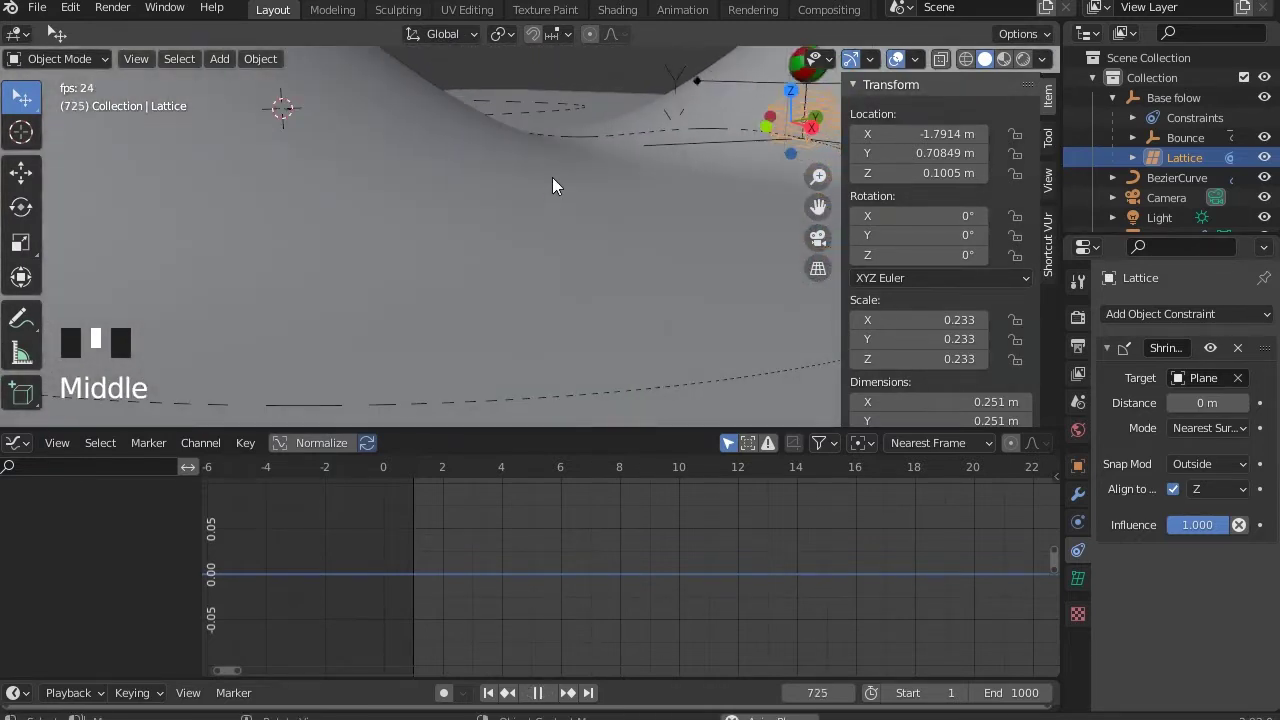
scroll(500, 180, "down", 12)
middle_click_drag(346, 175, 611, 171)
scroll(491, 223, "down", 6)
mouse_move(491, 223)
middle_mouse_down()
mouse_move(586, 266)
mouse_move(603, 254)
mouse_move(440, 213)
mouse_move(594, 258)
mouse_move(408, 220)
mouse_move(512, 297)
mouse_move(495, 243)
mouse_move(522, 255)
mouse_move(506, 221)
mouse_move(496, 234)
middle_mouse_up()
scroll(624, 264, "up", 1)
scroll(624, 255, "up", 3)
scroll(495, 243, "up", 2)
Stop playback and scrub through the frames around 25 to 39 to examine the lattice's tilt between the hills.
key("shift+space")
scroll(496, 236, "down", 4, "alt")
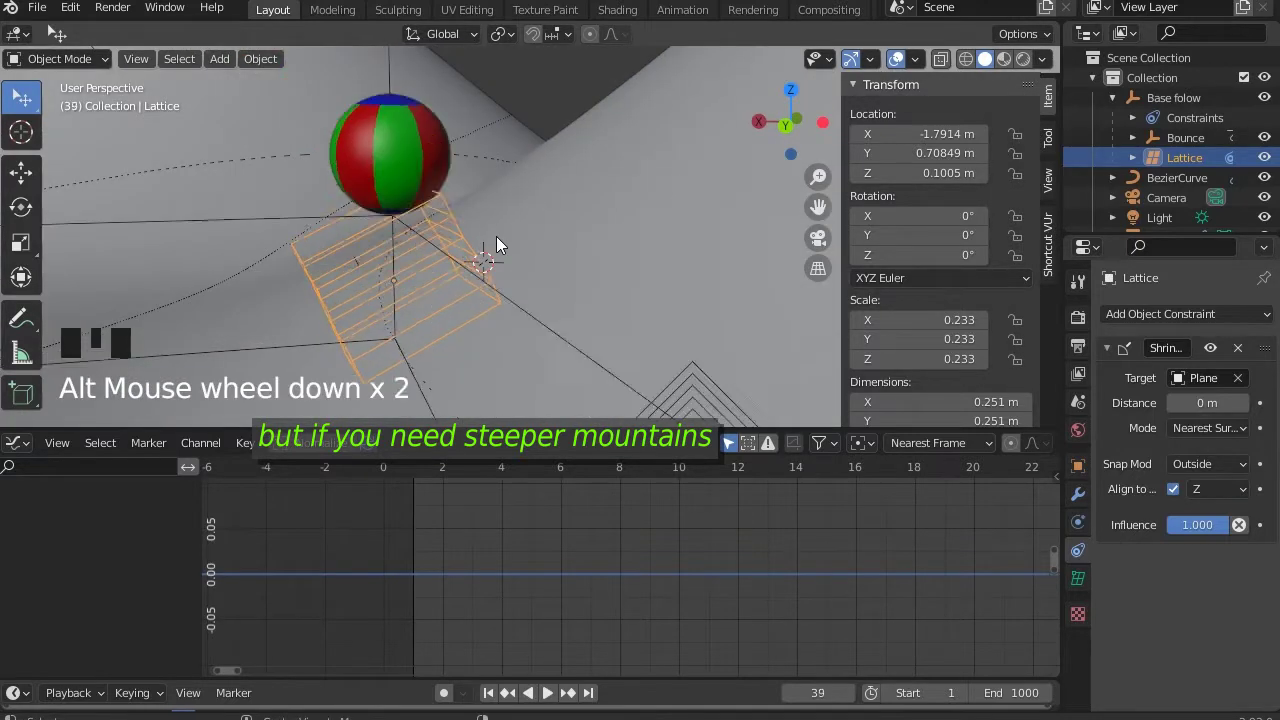
scroll(496, 236, "up", 5, "alt")
scroll(496, 236, "down", 2, "alt")
scroll(496, 236, "up", 10, "alt")
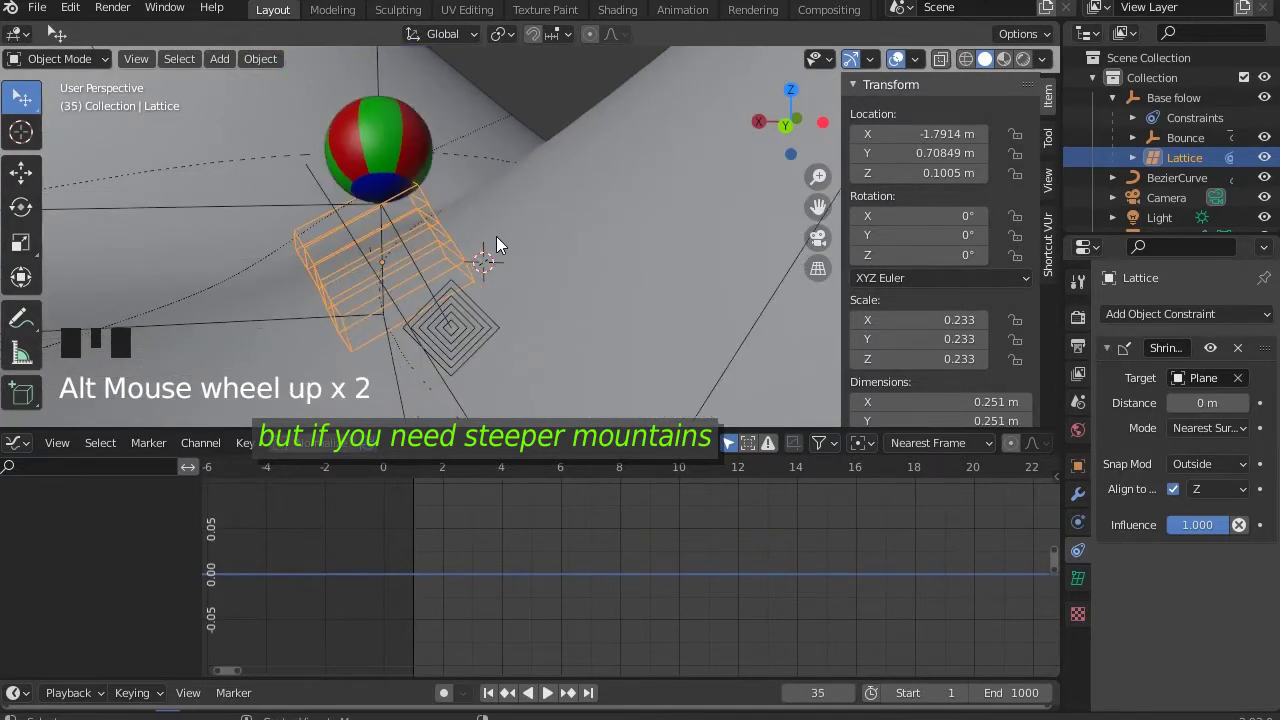
scroll(496, 236, "down", 2, "alt")
scroll(496, 236, "down", 1, "alt")
middle_click_drag(496, 236, 465, 249)
scroll(569, 207, "up", 5)
scroll(575, 210, "down", 5)
Raise a hill of the ground Plane by pulling one vertex upward with proportional editing to make it steeper.
left_click(567, 218)
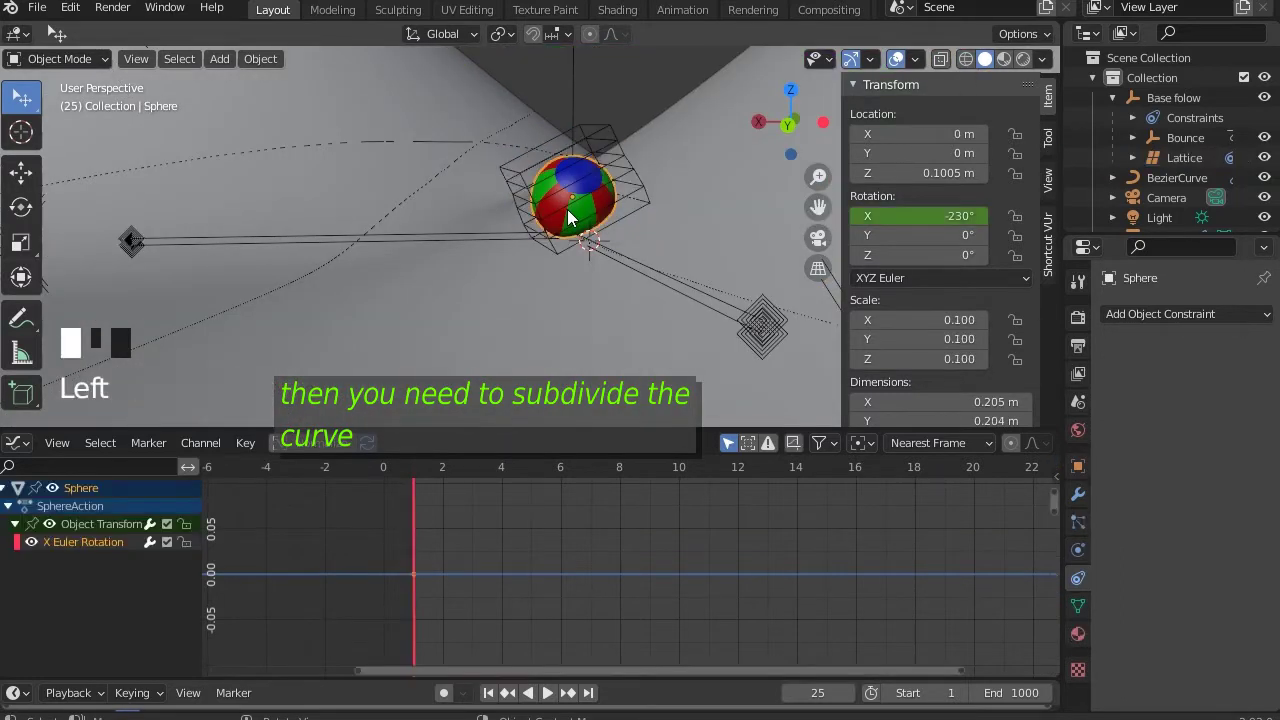
middle_click_drag(585, 224, 555, 283)
scroll(567, 215, "down", 3, "alt")
scroll(560, 200, "down", 5)
left_click(627, 217)
key("Tab")
scroll(555, 283, "up", 2)
left_click(372, 307)
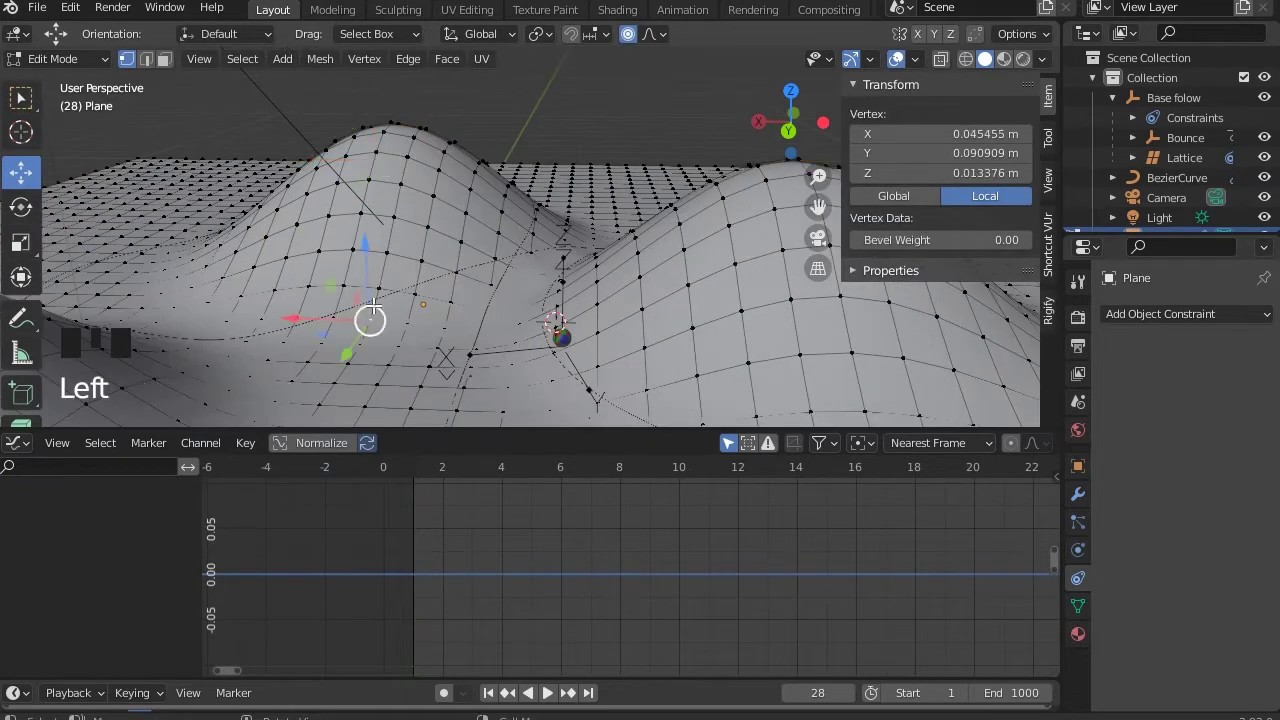
scroll(412, 286, "down", 2)
middle_click_drag(412, 286, 539, 284)
left_click_drag(528, 244, 549, 50)
key("Tab")
Select the BezierCurve path and show the viewport in wireframe shading.
middle_click_drag(593, 255, 595, 340)
scroll(597, 352, "up", 3)
scroll(609, 309, "down", 1)
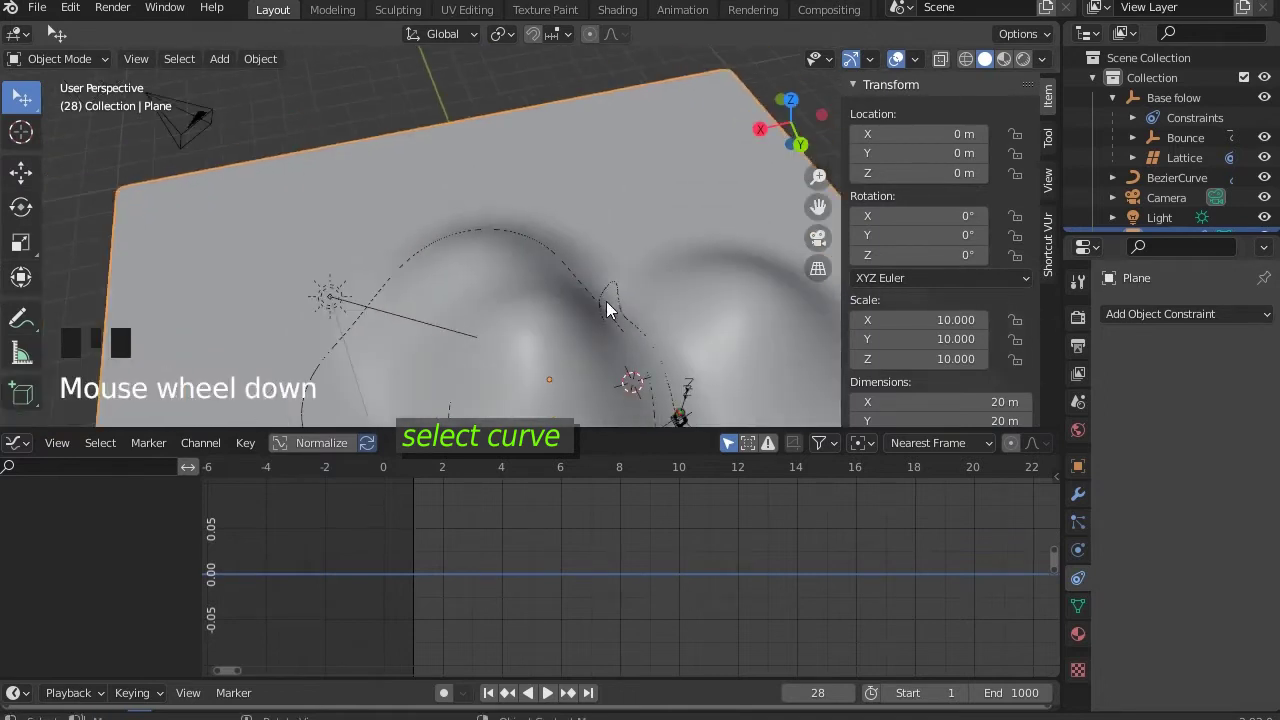
left_click(614, 284)
mouse_move(614, 284)
middle_mouse_down()
mouse_move(531, 292)
mouse_move(505, 268)
mouse_move(618, 297)
mouse_move(623, 316)
mouse_move(506, 206)
middle_mouse_up()
left_click(966, 59)
Select all control points of the BezierCurve and subdivide its segments twice in Edit Mode.
key("Tab")
scroll(553, 218, "down", 3)
scroll(545, 251, "up", 1)
key("a")
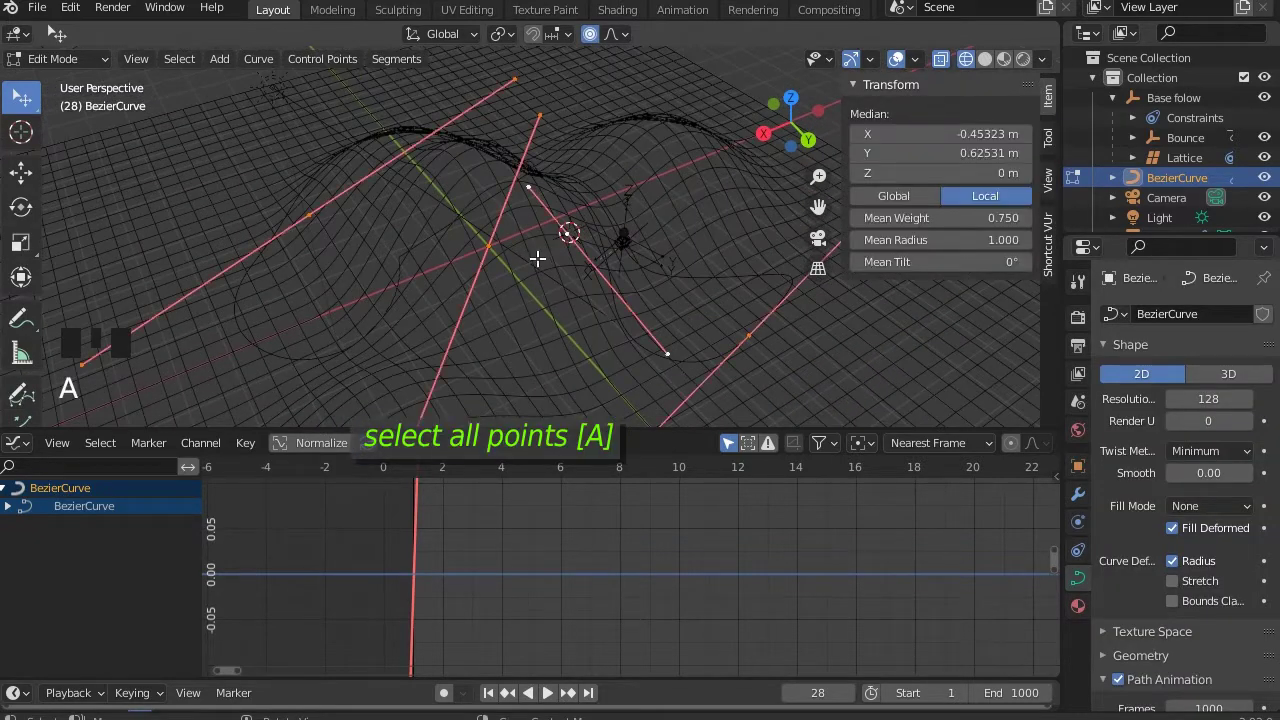
scroll(538, 258, "down", 2)
right_click(496, 188)
left_click(496, 188)
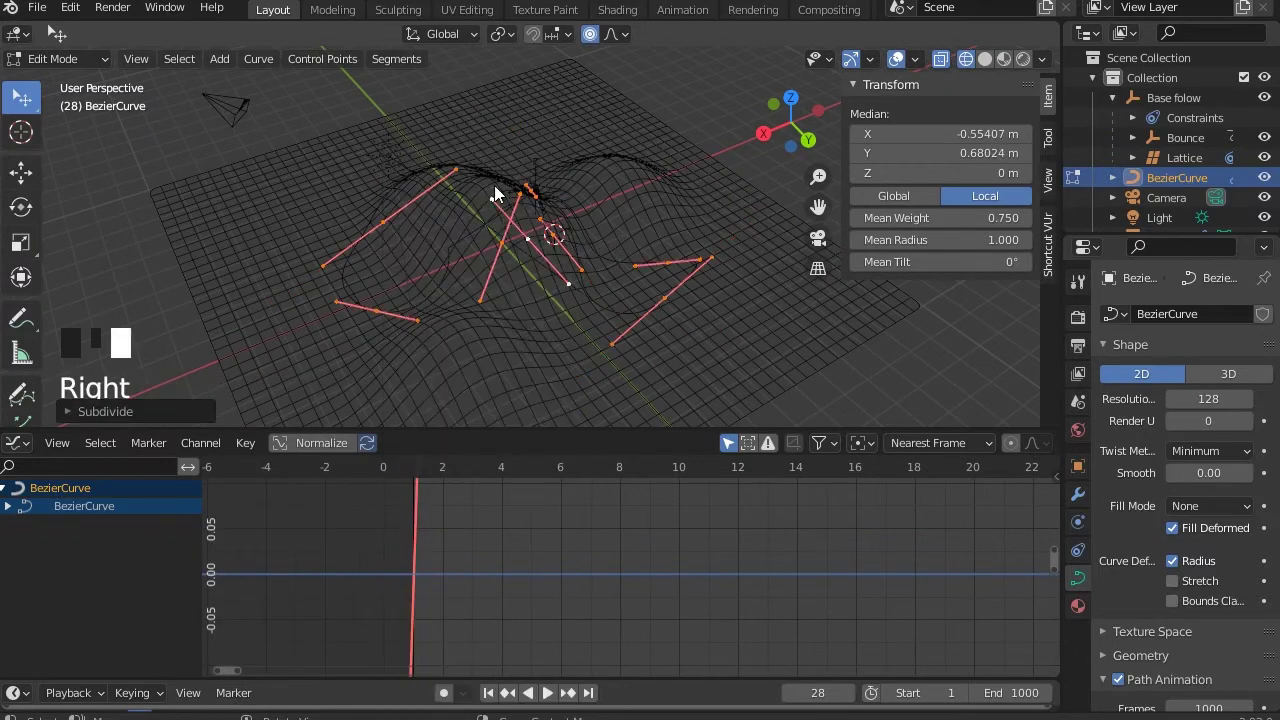
scroll(507, 245, "up", 3)
right_click(503, 214)
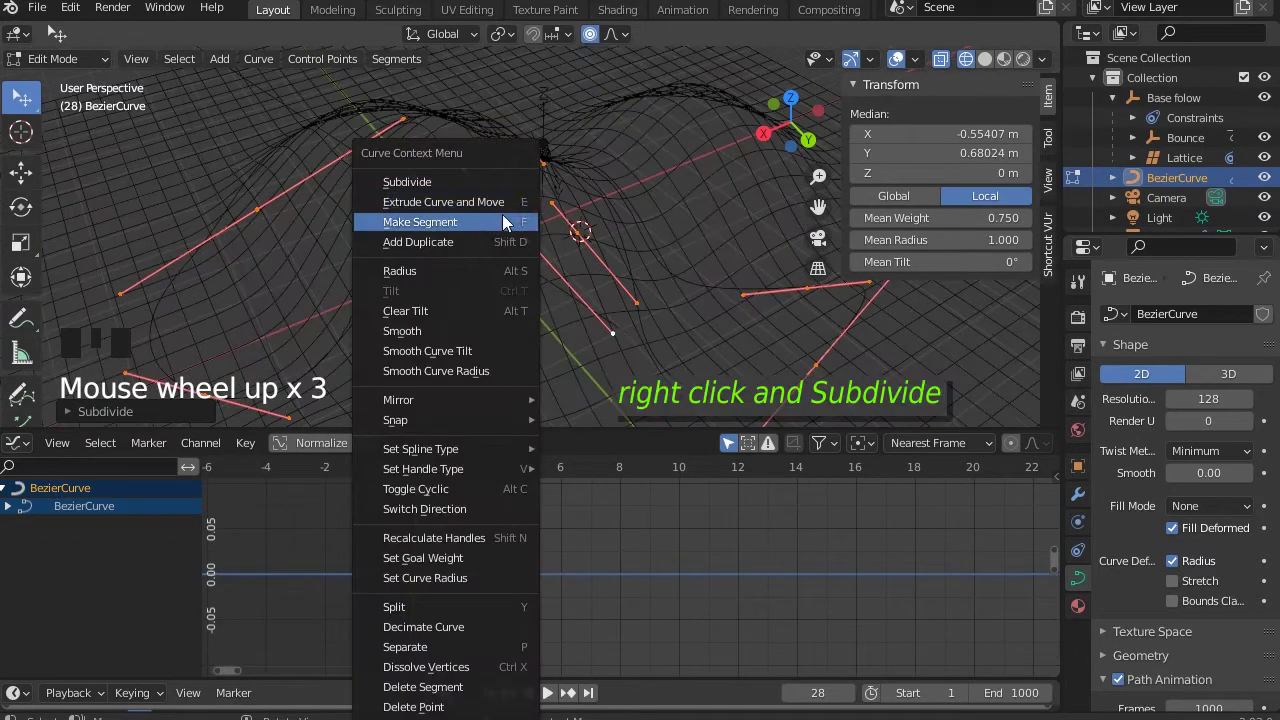
left_click(483, 187)
key("Tab")
Change the BezierCurve from 2D to 3D and apply its Shrinkwrap modifier.
middle_click_drag(532, 225, 425, 220)
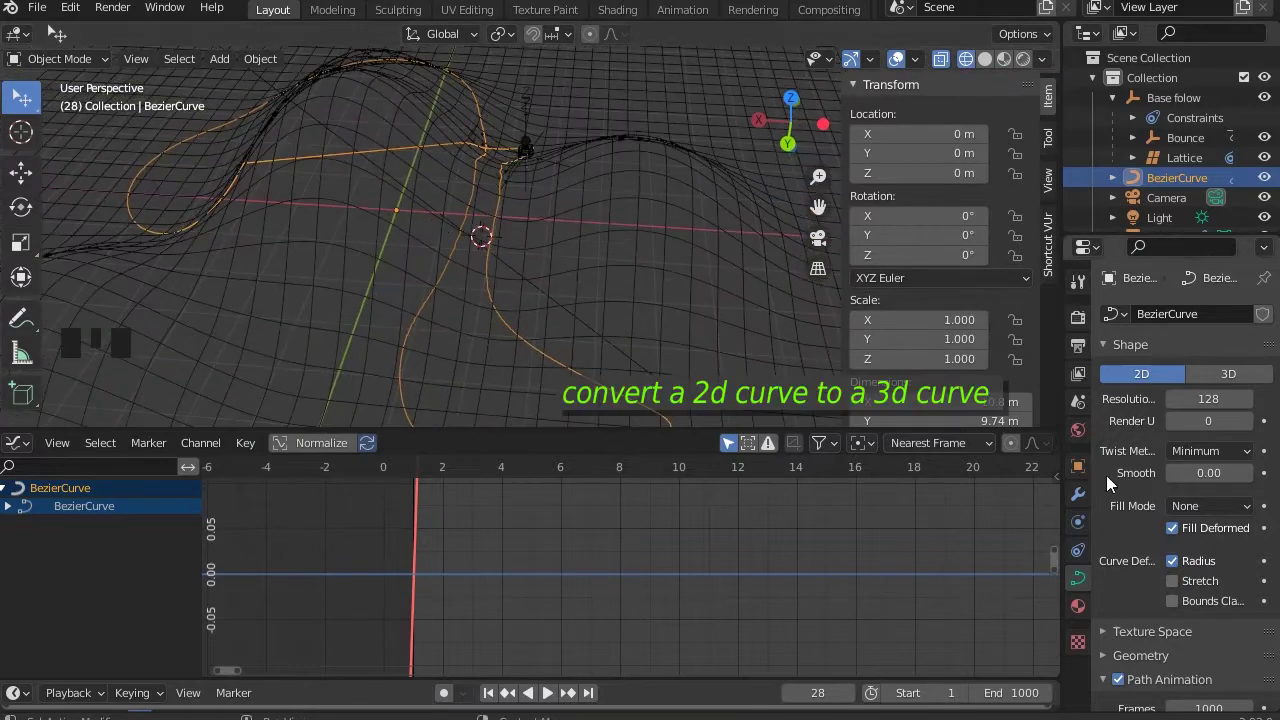
left_click(1229, 373)
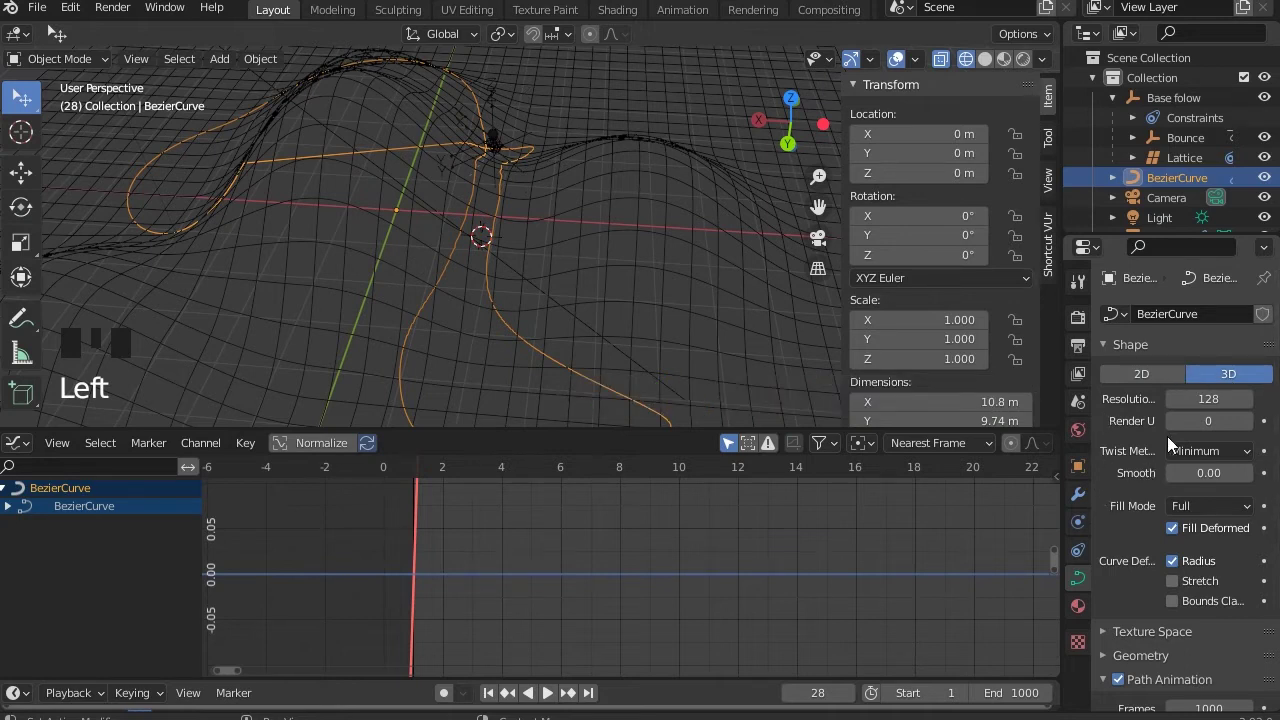
left_click(1081, 497)
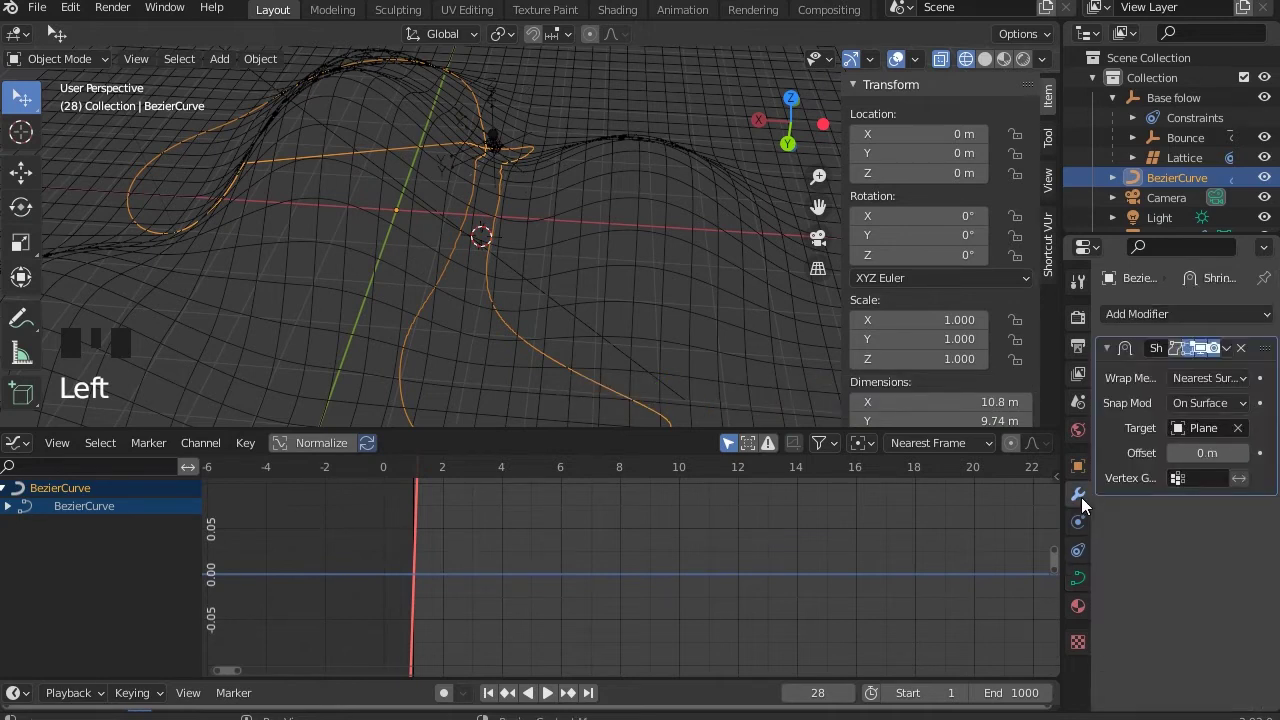
left_click(1222, 348)
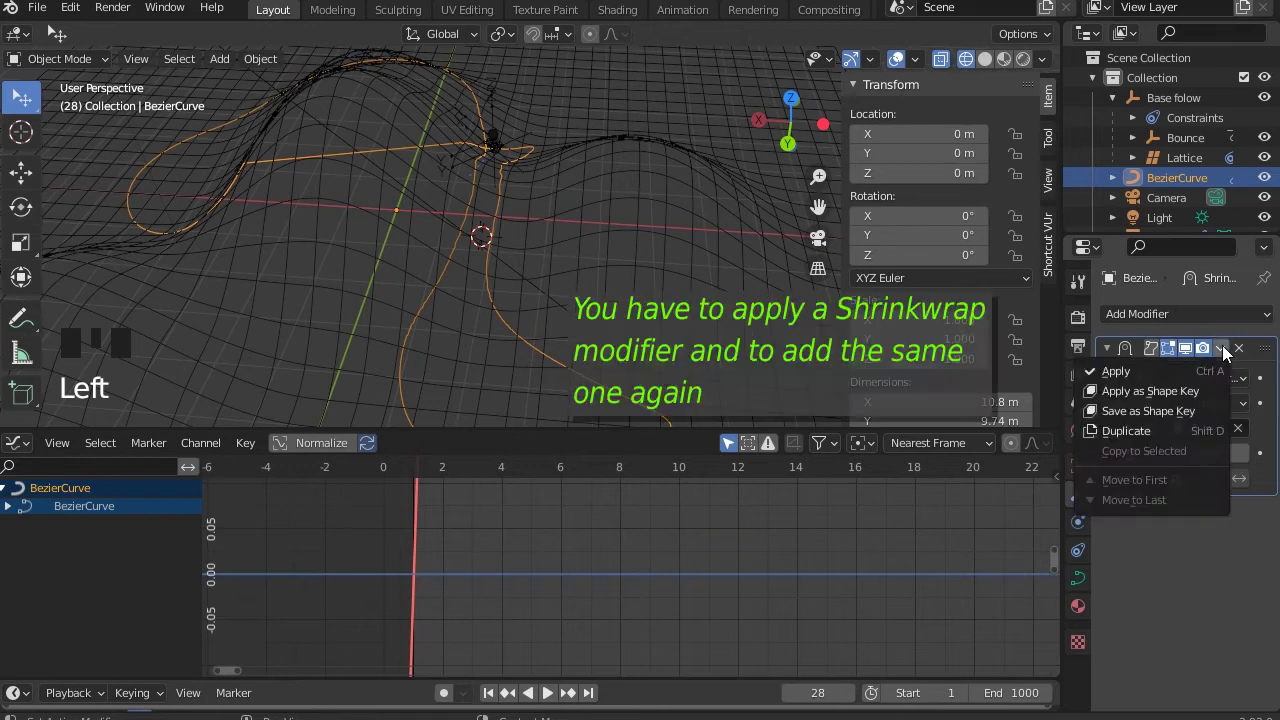
left_click(1166, 372)
middle_click_drag(508, 236, 520, 262)
Add a new Shrinkwrap modifier to the BezierCurve with the Plane as target.
left_click(1154, 310)
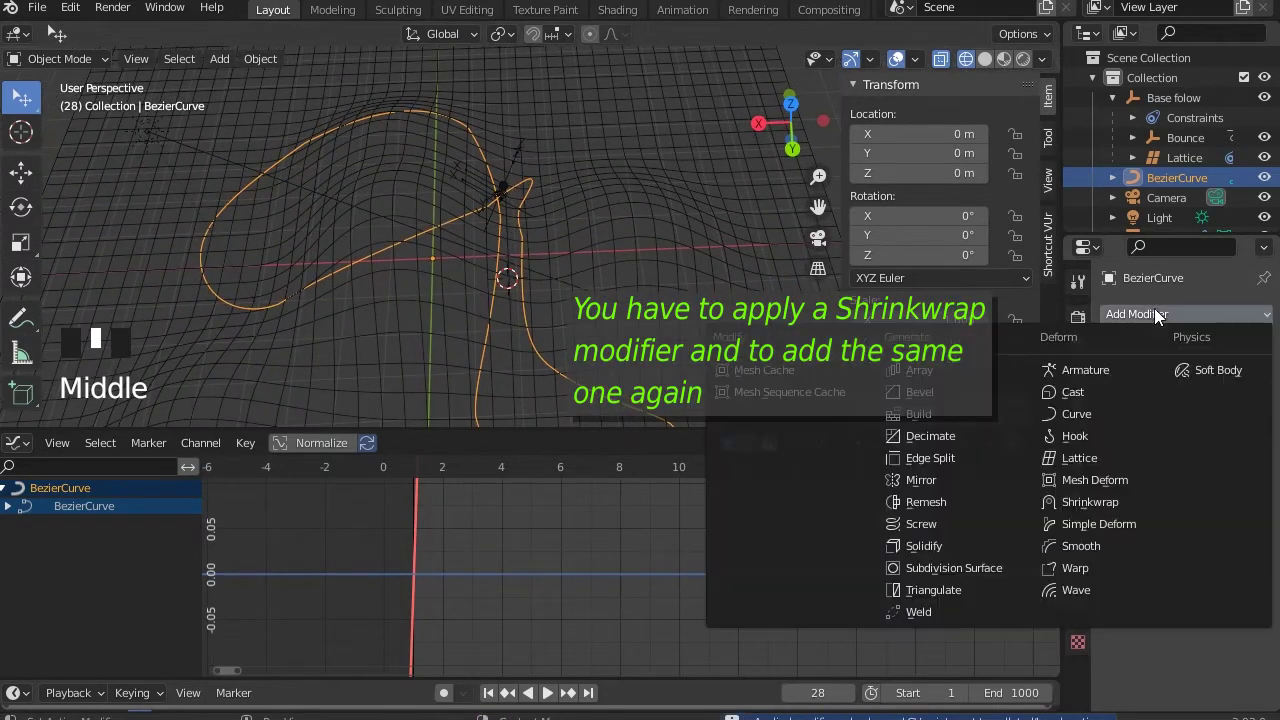
left_click(1089, 500)
left_click(678, 136)
middle_click_drag(657, 151, 522, 257)
scroll(522, 257, "up", 2)
scroll(522, 257, "up", 1)
middle_click_drag(503, 301, 535, 255, "shift")
Set the handle type of all the BezierCurve's control points to Automatic in Edit Mode.
key("Tab")
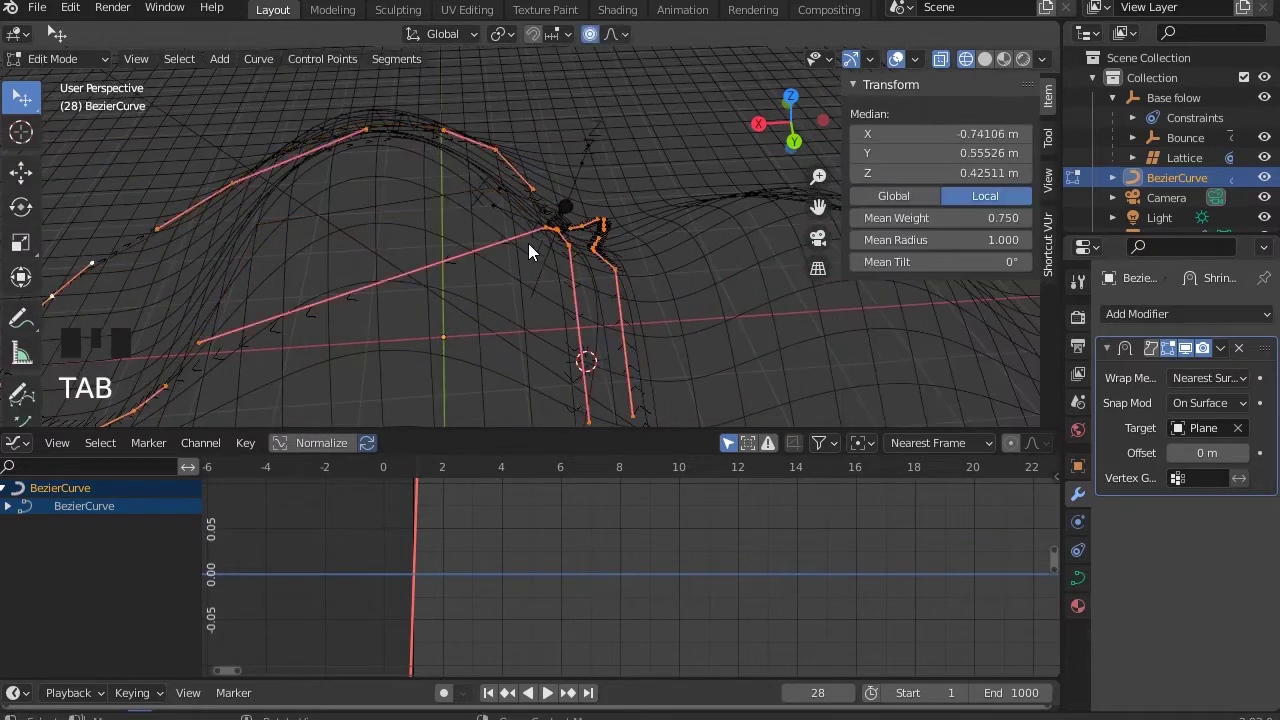
scroll(468, 287, "down", 2)
scroll(424, 302, "up", 1)
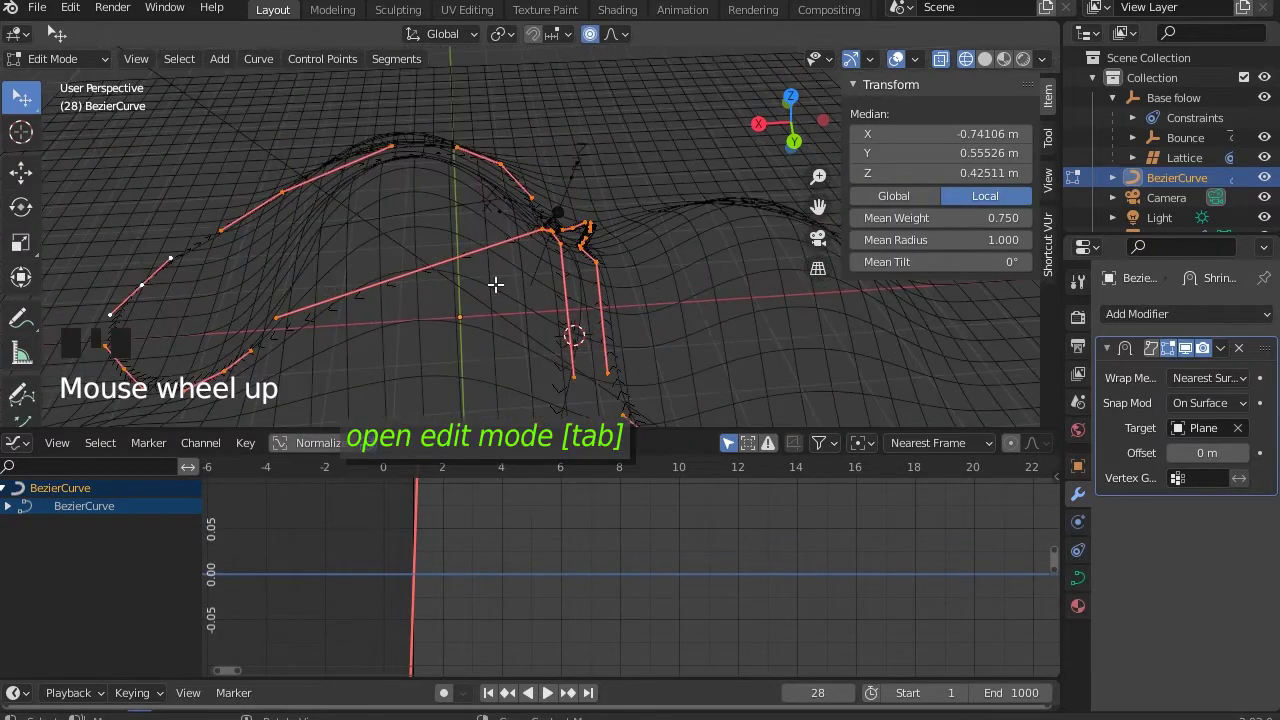
scroll(498, 280, "down", 2)
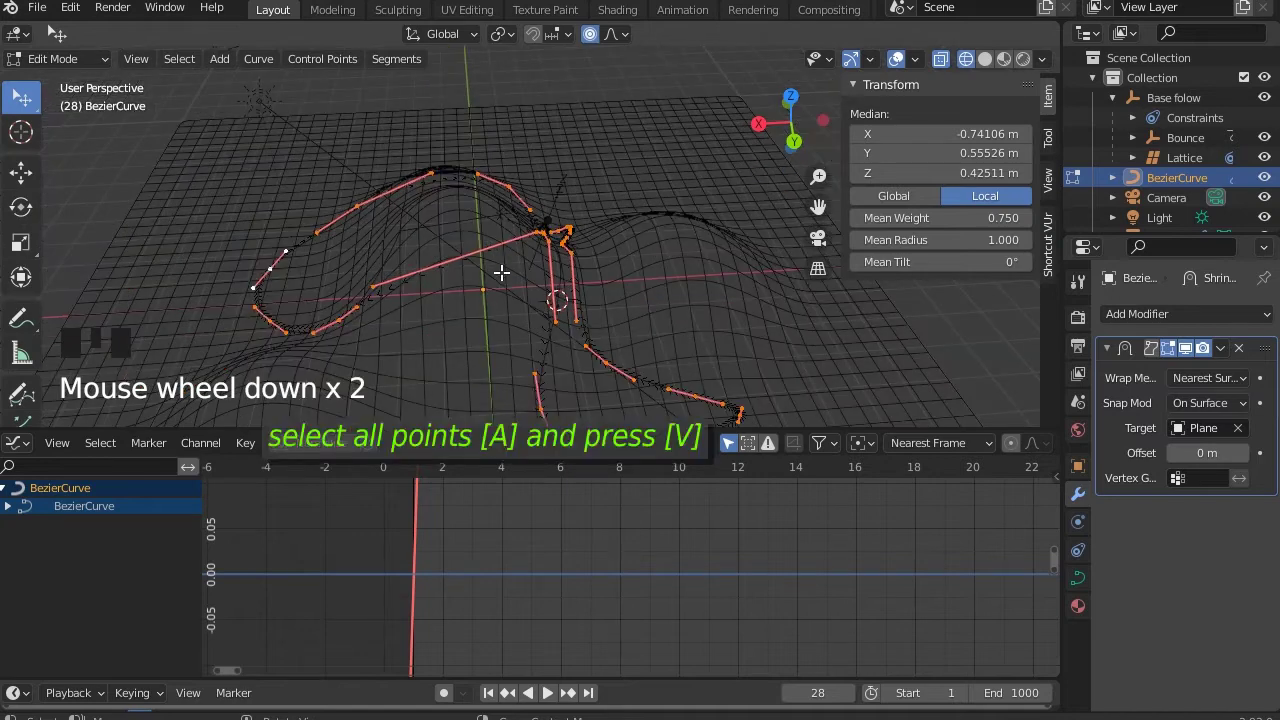
middle_click_drag(496, 277, 557, 300)
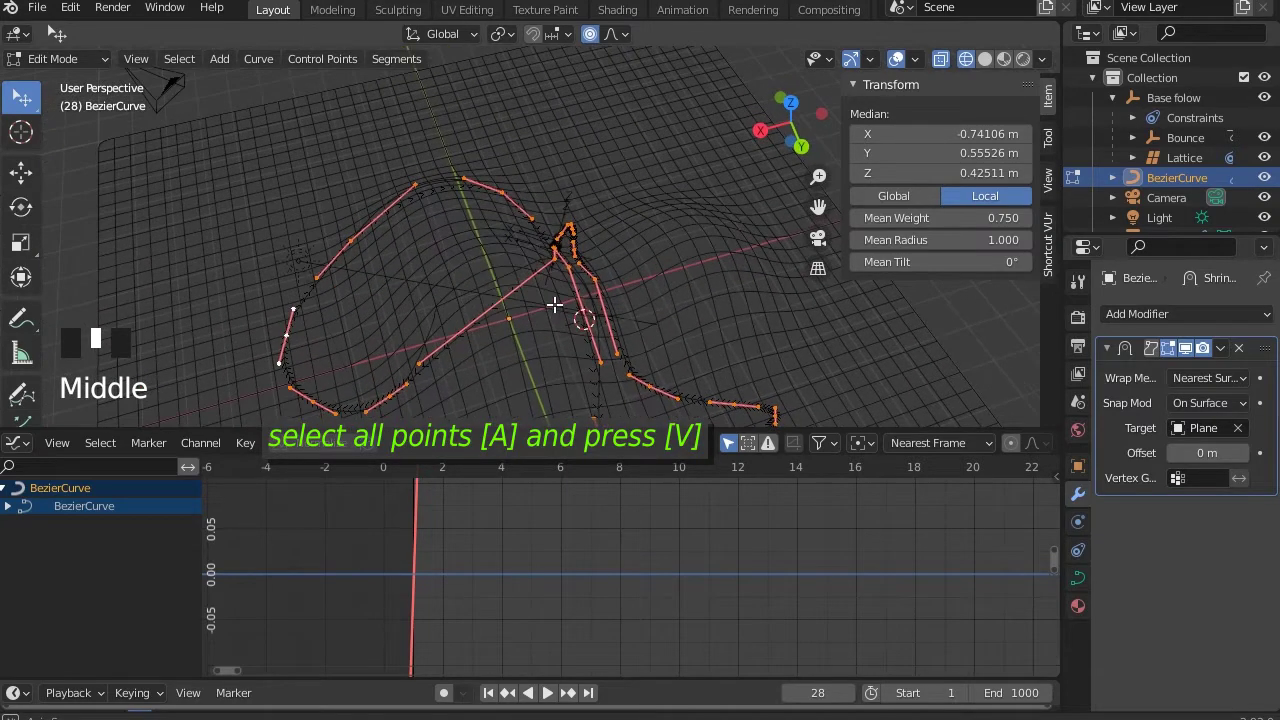
key("v")
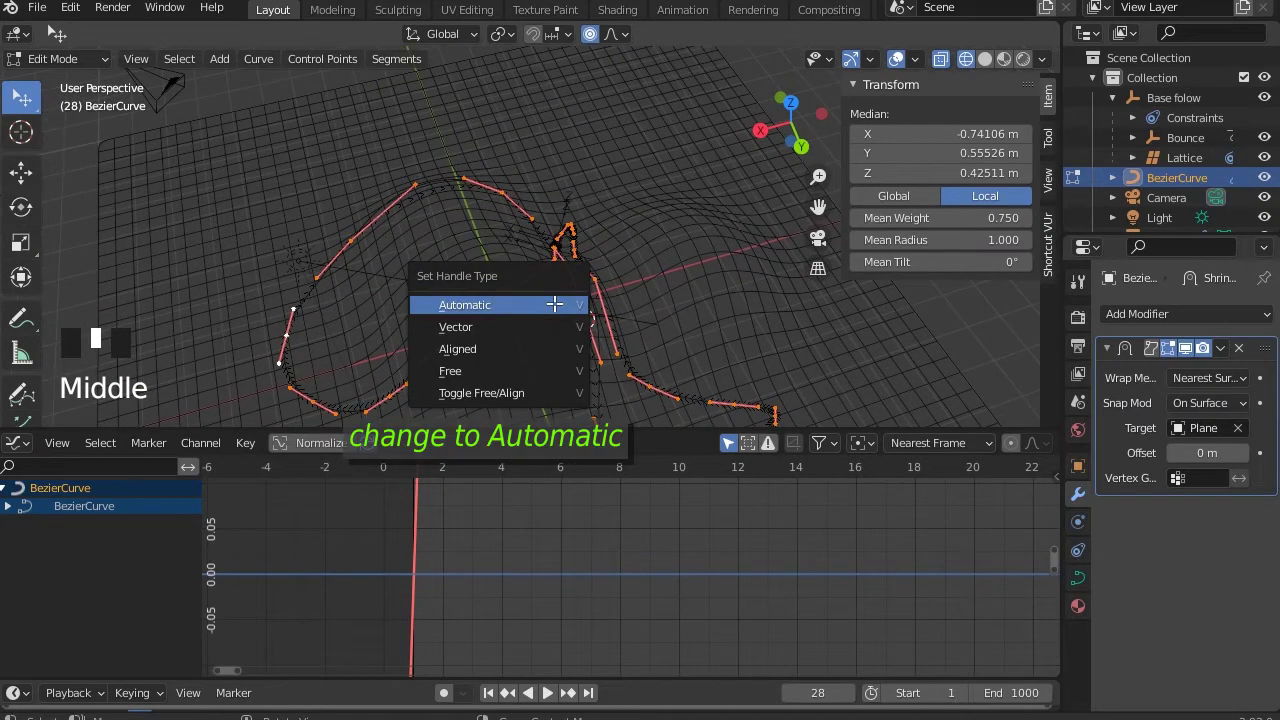
left_click(554, 304)
middle_click_drag(551, 300, 530, 285)
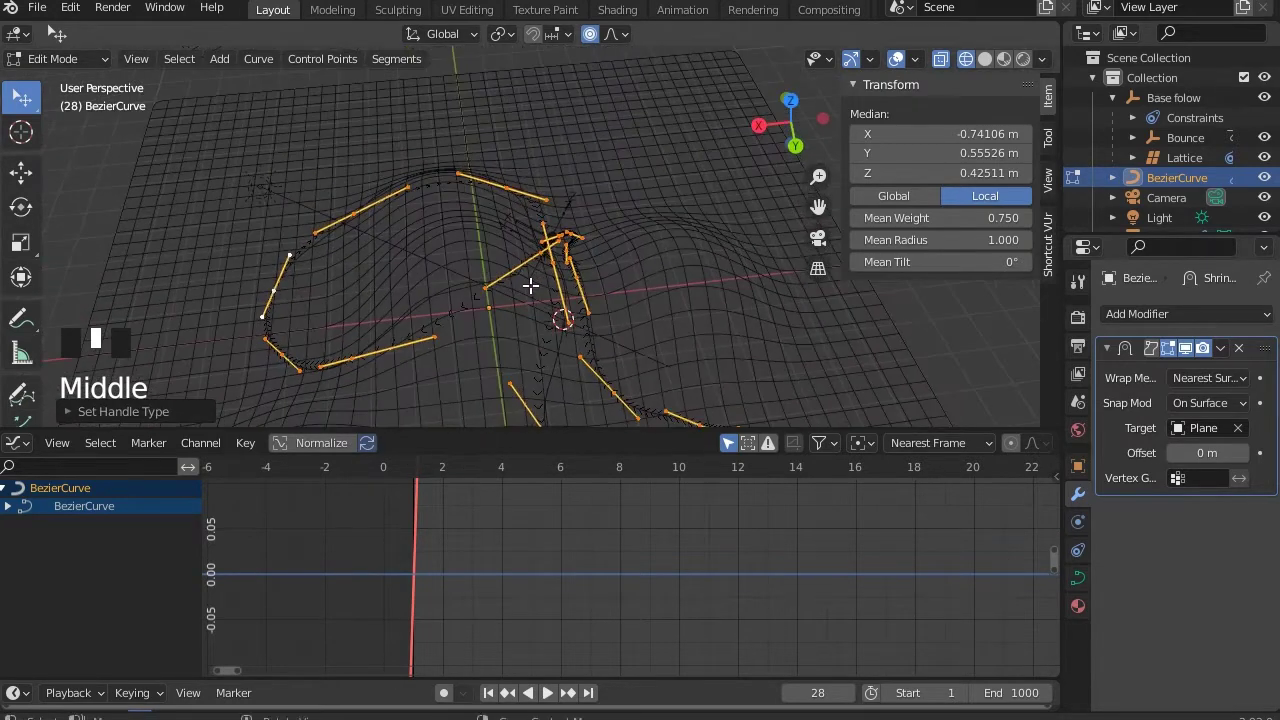
Subdivide all segments of the BezierCurve once more and return to Object Mode.
right_click(530, 285)
left_click(522, 191)
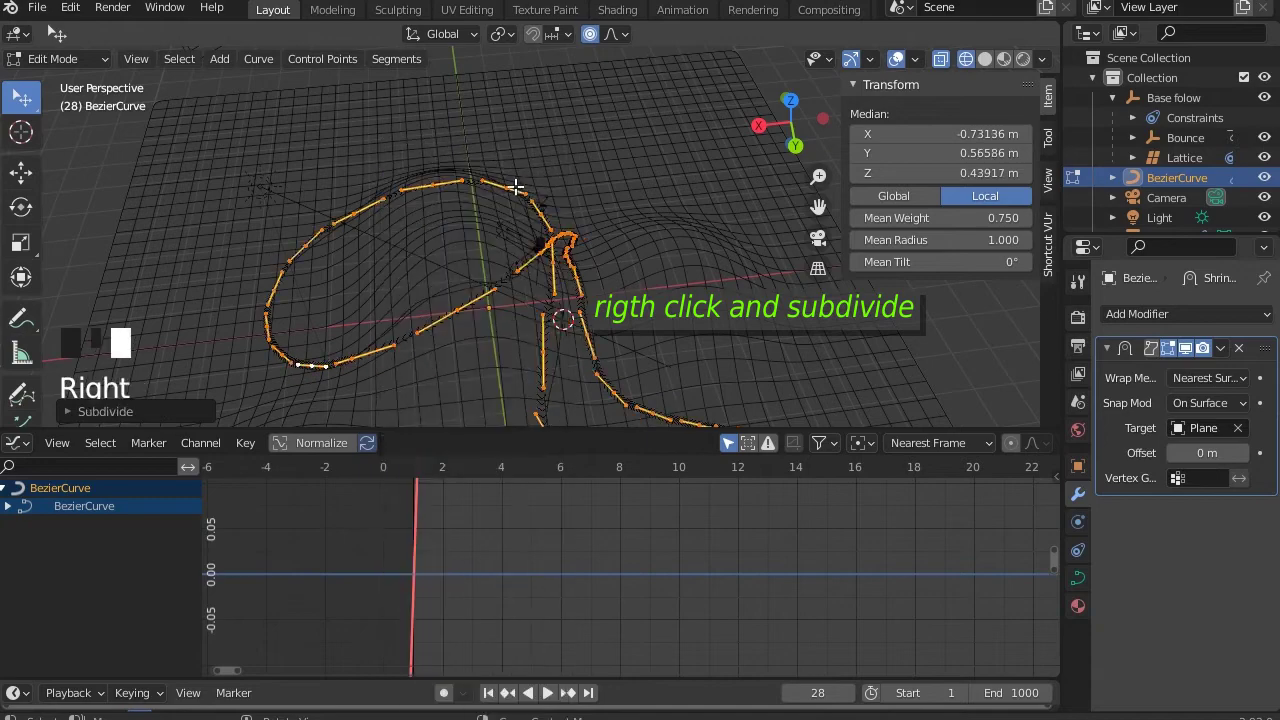
middle_click_drag(530, 277, 511, 229)
key("Tab")
Move all the BezierCurve's control points up about 2.1 m along Z, above the terrain, in Edit Mode.
middle_click_drag(589, 230, 554, 250)
scroll(556, 252, "up", 2)
scroll(558, 252, "up", 1)
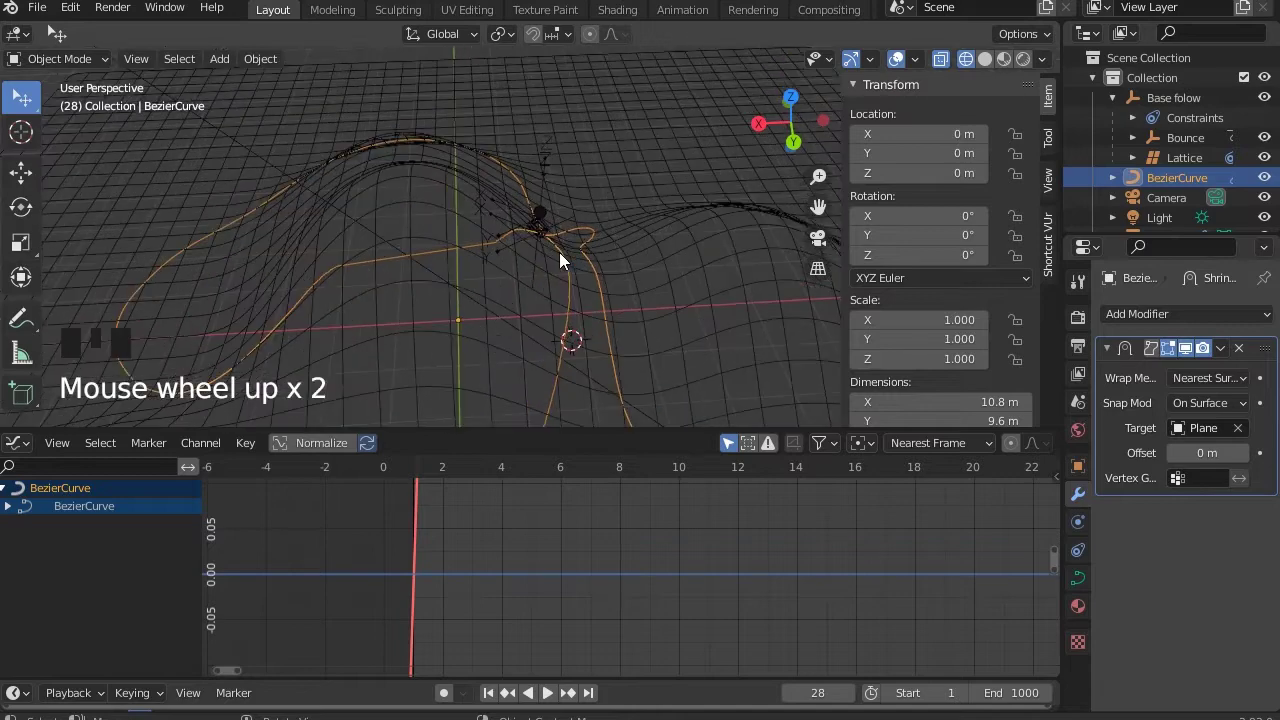
scroll(607, 277, "down", 3)
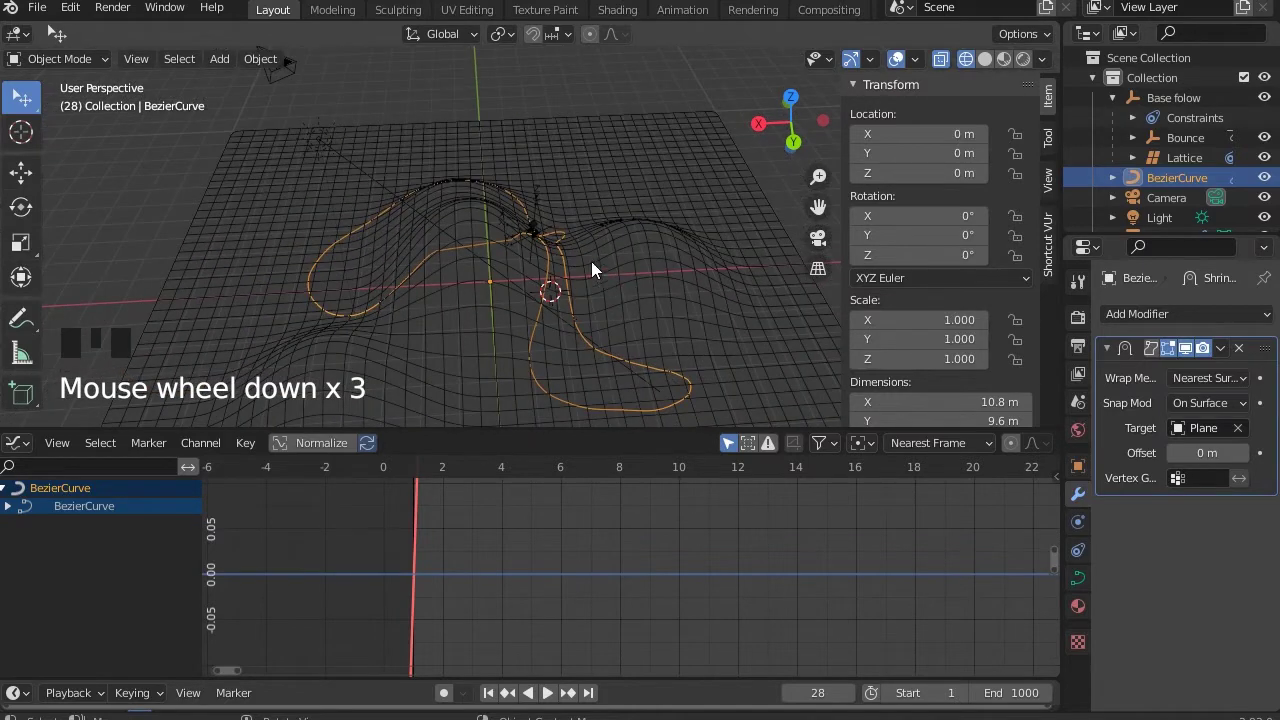
key("Tab")
middle_click_drag(560, 266, 574, 223)
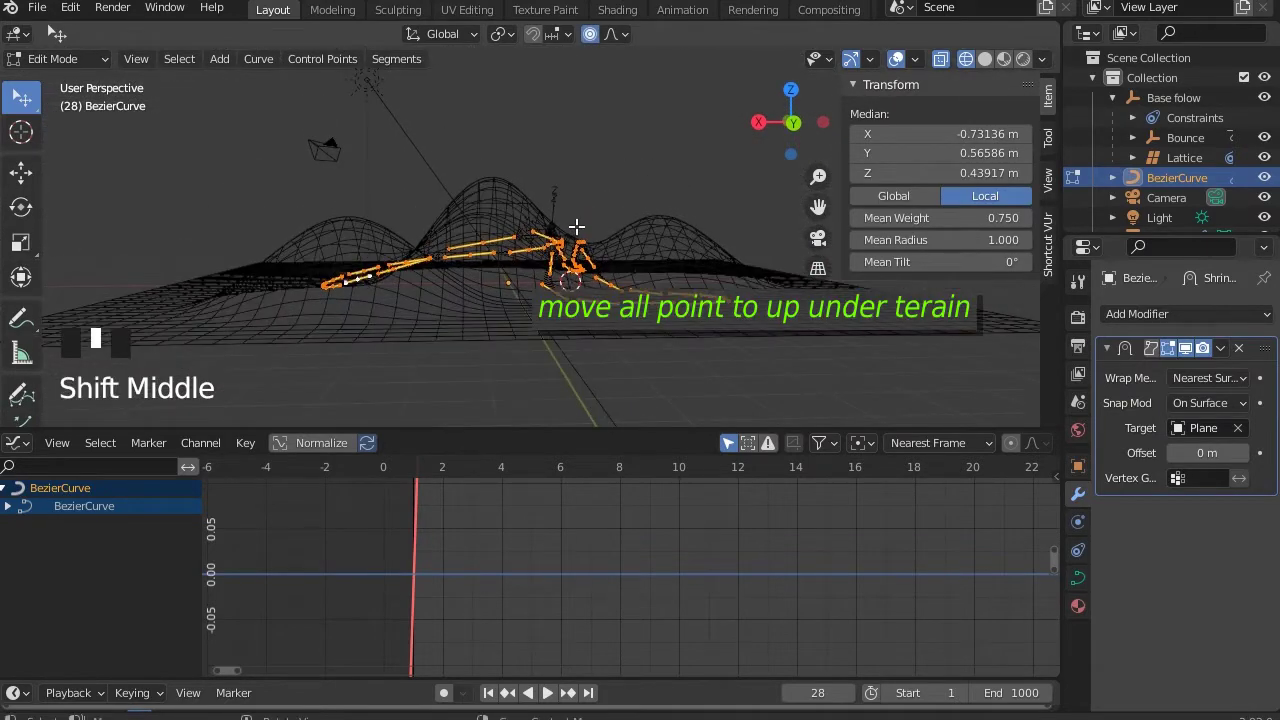
key("g")
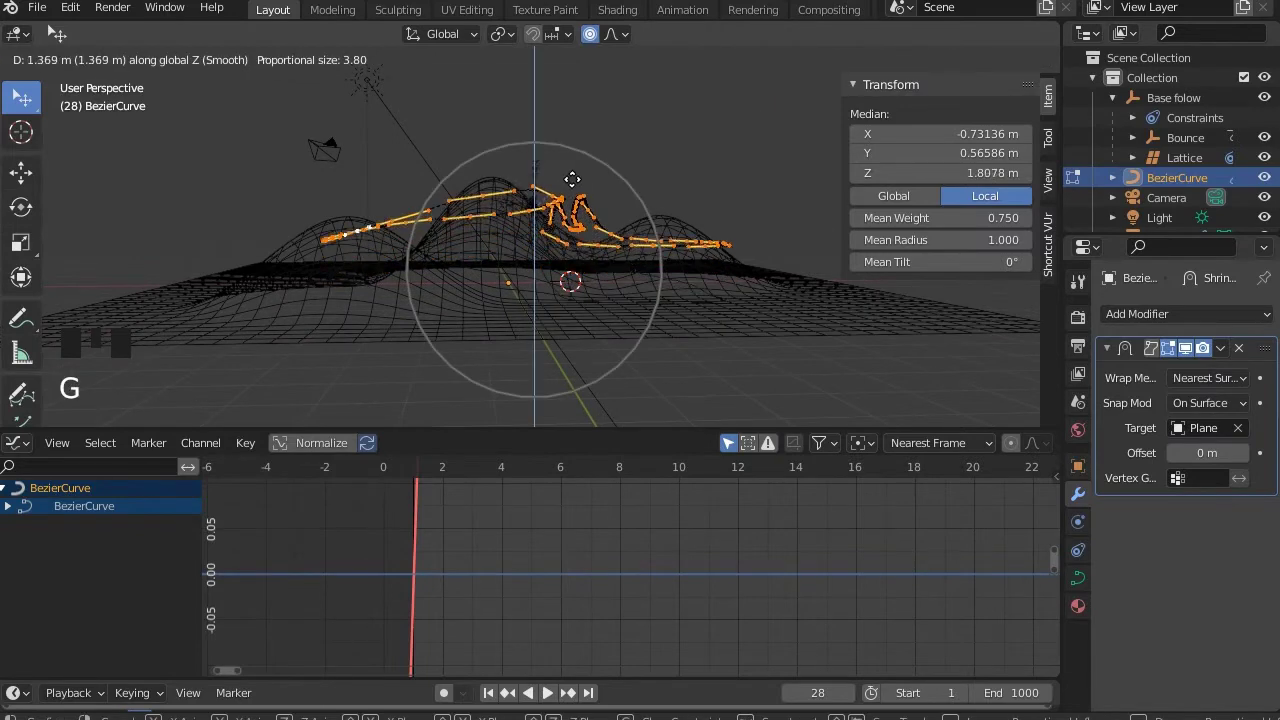
left_click(566, 155)
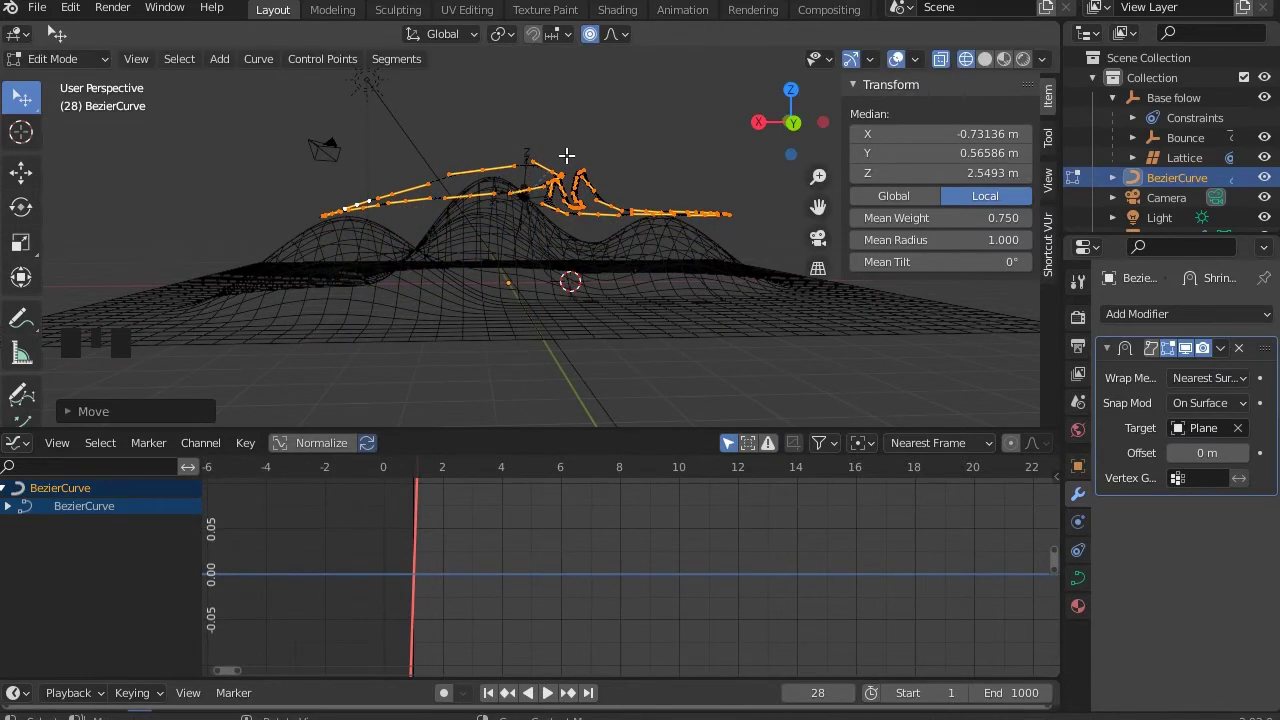
key("Tab")
Apply the Shrinkwrap modifier on the raised BezierCurve so its points settle onto the terrain.
middle_click_drag(566, 165, 578, 228)
scroll(574, 291, "up", 2)
left_click(1223, 347)
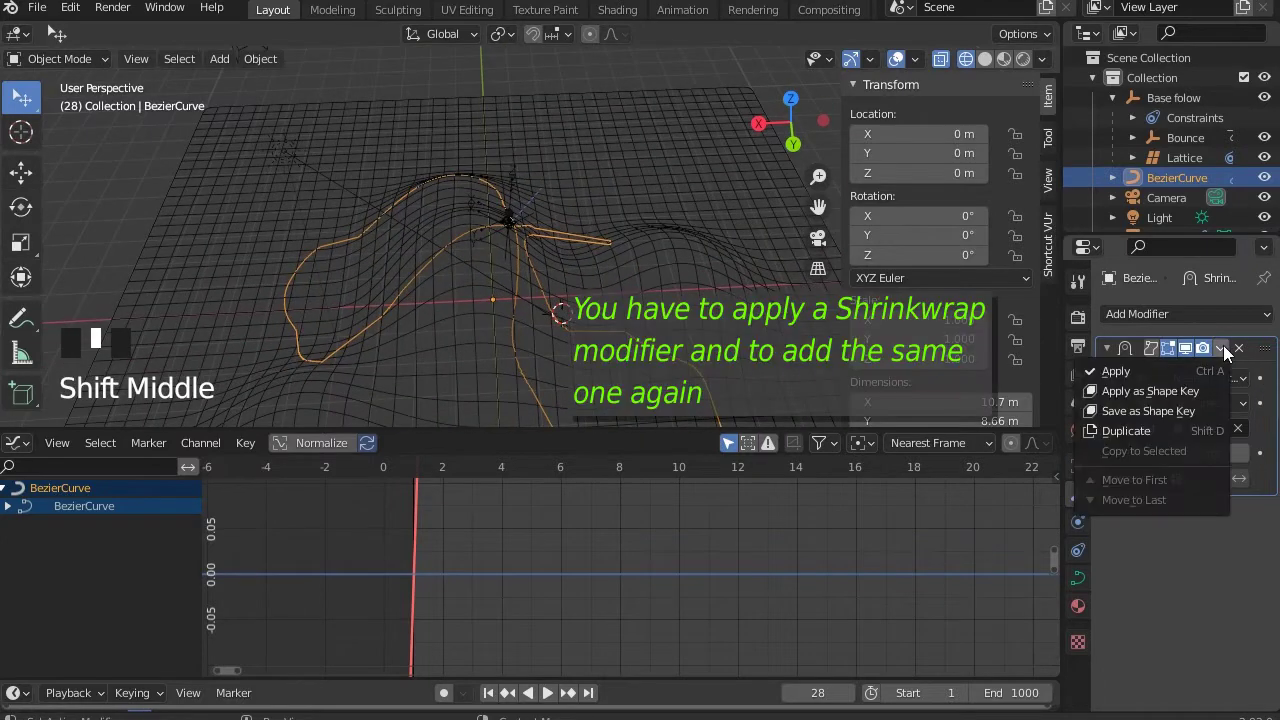
left_click(1173, 371)
middle_click_drag(557, 313, 560, 330)
scroll(560, 330, "up", 2)
Add another Shrinkwrap modifier to the BezierCurve and target it to the Plane.
left_click(1151, 316)
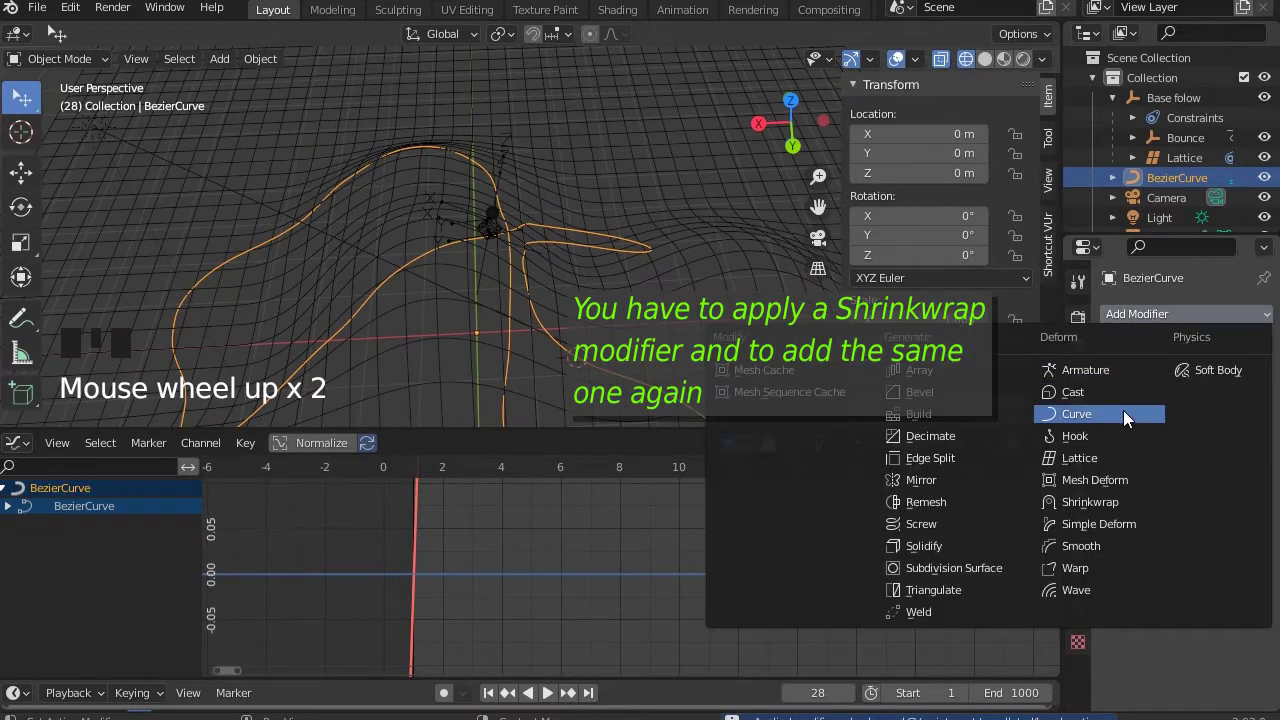
left_click(1113, 503)
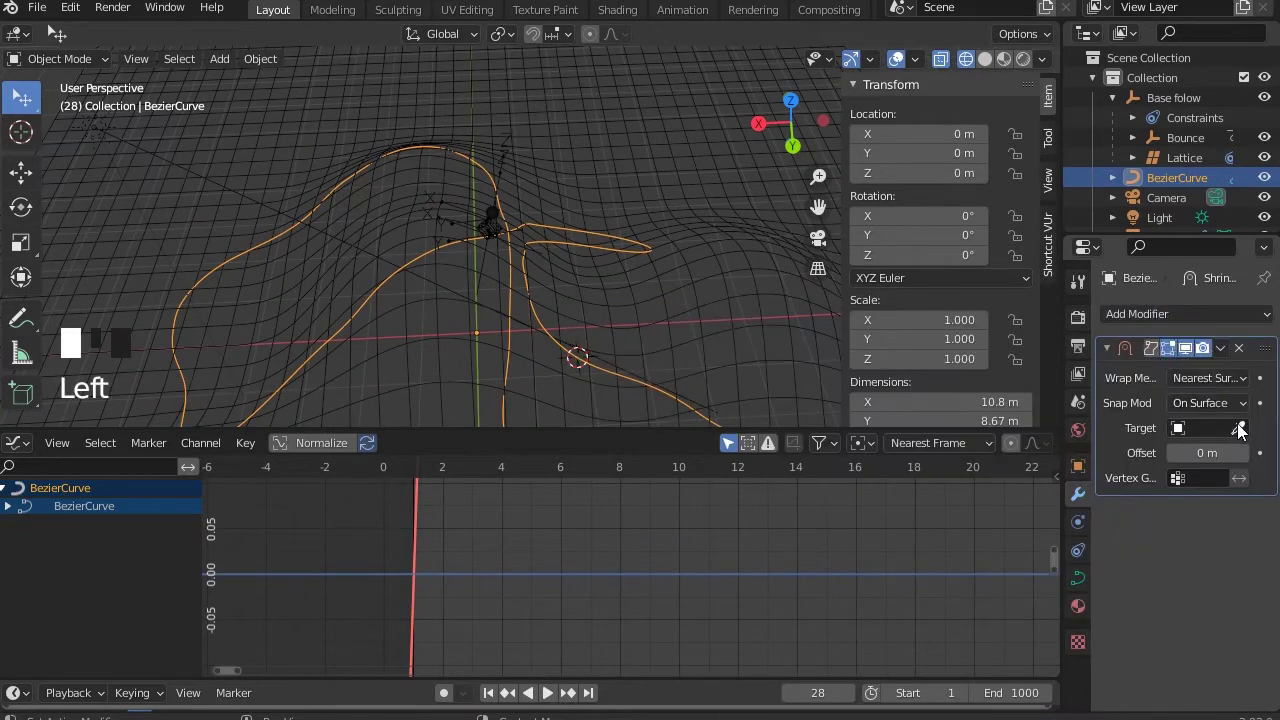
left_click(697, 165)
Play and scrub the animation to examine the ball's angle to the surface along the reshaped path.
middle_click_drag(688, 168, 334, 291)
scroll(548, 276, "up", 4)
mouse_move(548, 276)
middle_mouse_down()
mouse_move(429, 234)
mouse_move(417, 157)
mouse_move(609, 197)
mouse_move(770, 200)
mouse_move(672, 217)
mouse_move(693, 287)
mouse_move(640, 306)
mouse_move(647, 261)
mouse_move(624, 240)
middle_mouse_up()
scroll(672, 217, "down", 3)
scroll(645, 281, "up", 3)
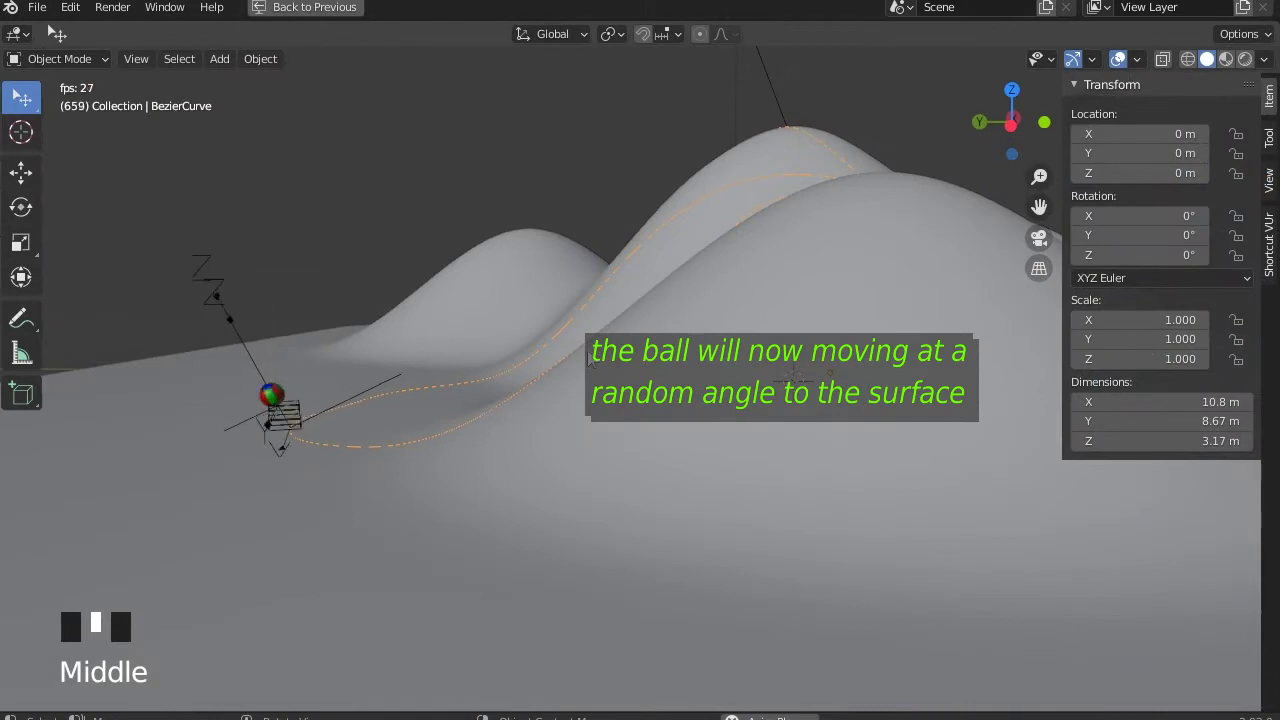
middle_click_drag(588, 357, 554, 397)
key("shift+space")
scroll(498, 402, "up", 20, "alt")
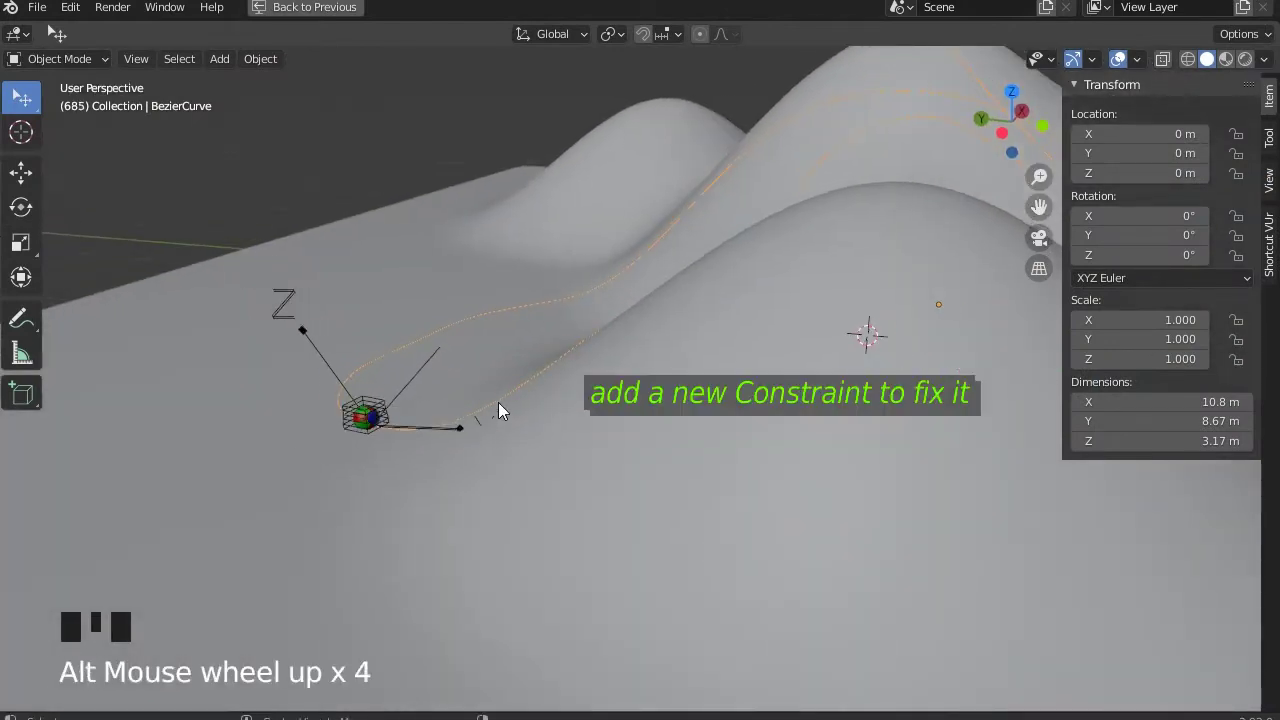
Select the Base folow empty that carries the path-following constraint.
middle_click_drag(433, 400, 344, 408)
middle_click_drag(250, 428, 467, 459)
scroll(467, 459, "down", 2)
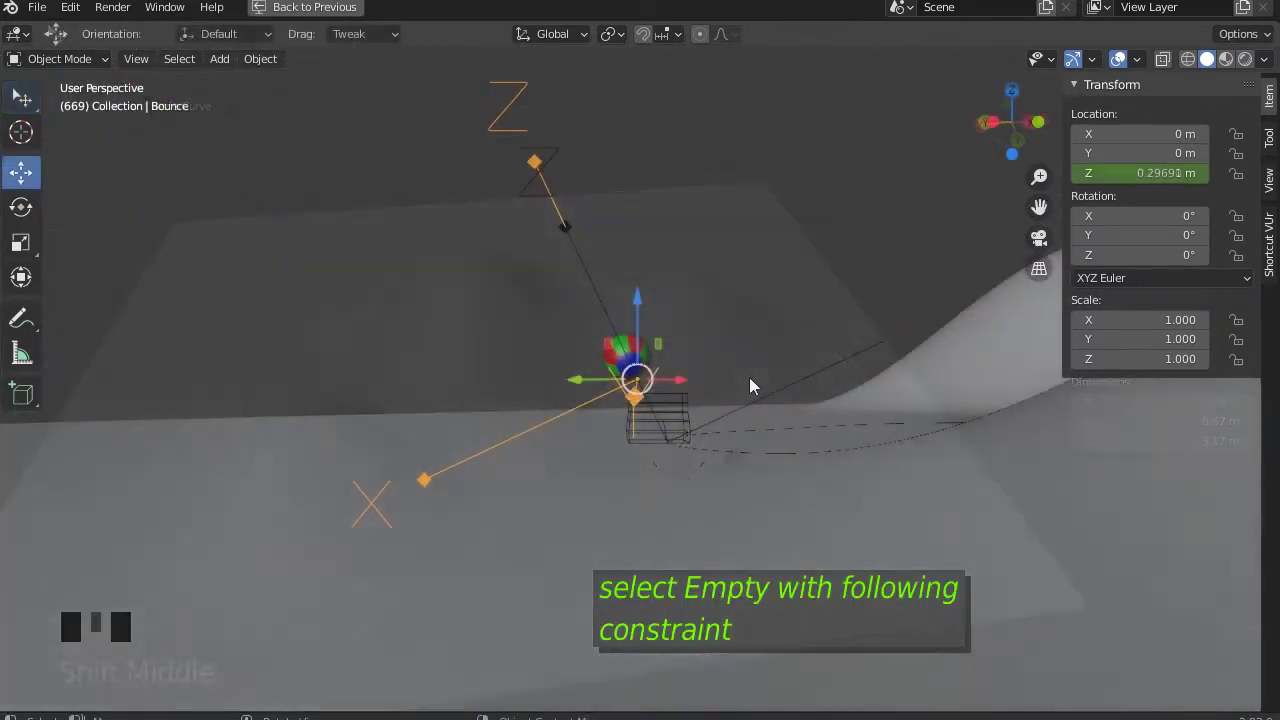
left_click(782, 391)
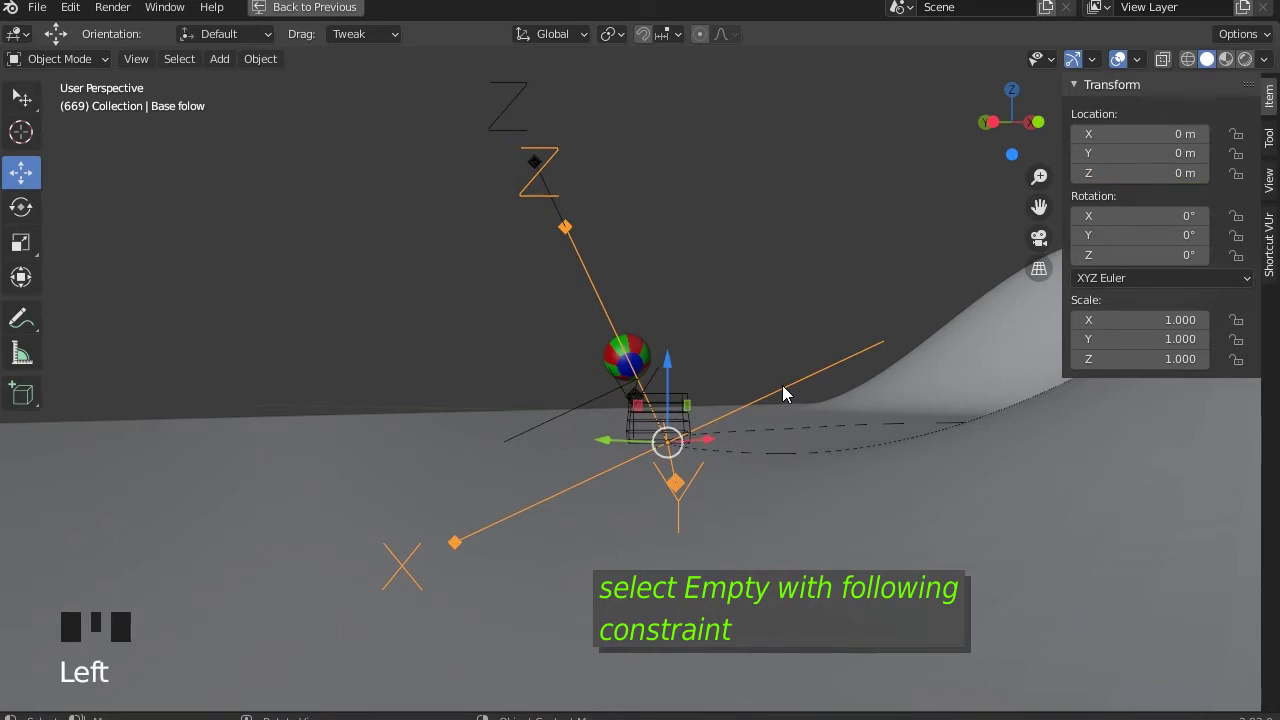
Add a Limit Rotation constraint to the Base folow empty.
middle_click_drag(782, 385, 705, 442)
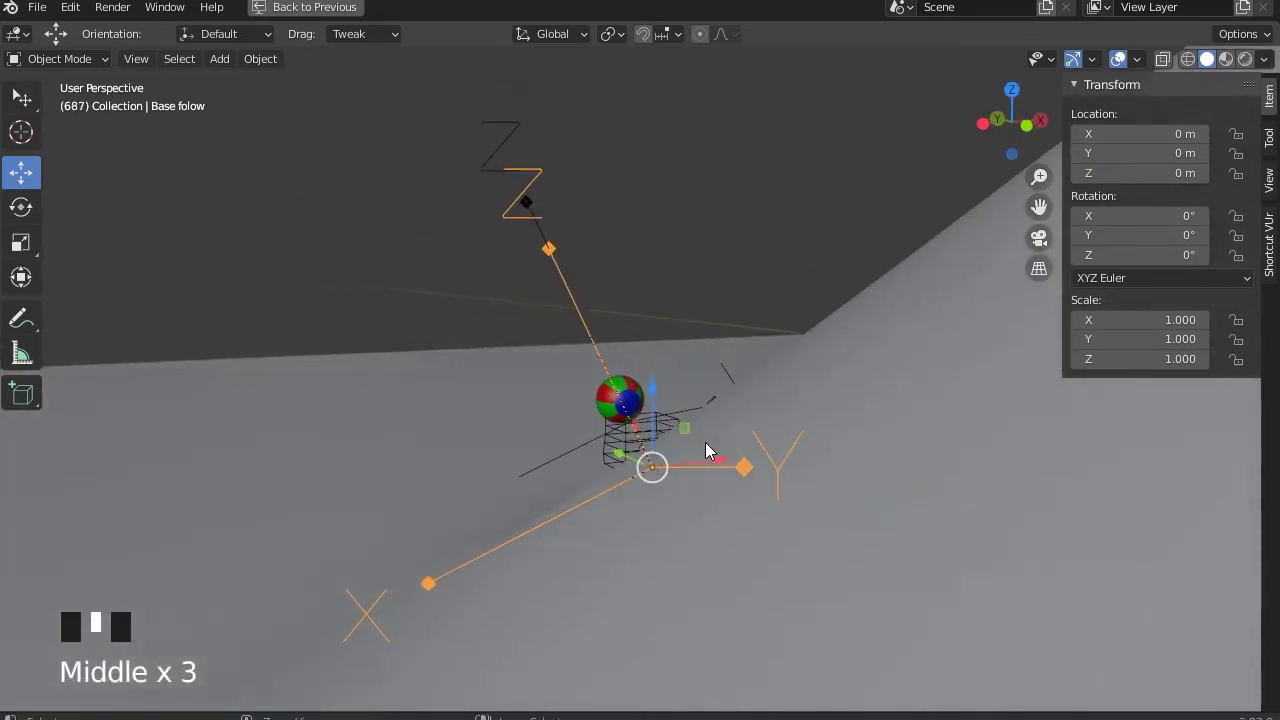
key("ctrl+space")
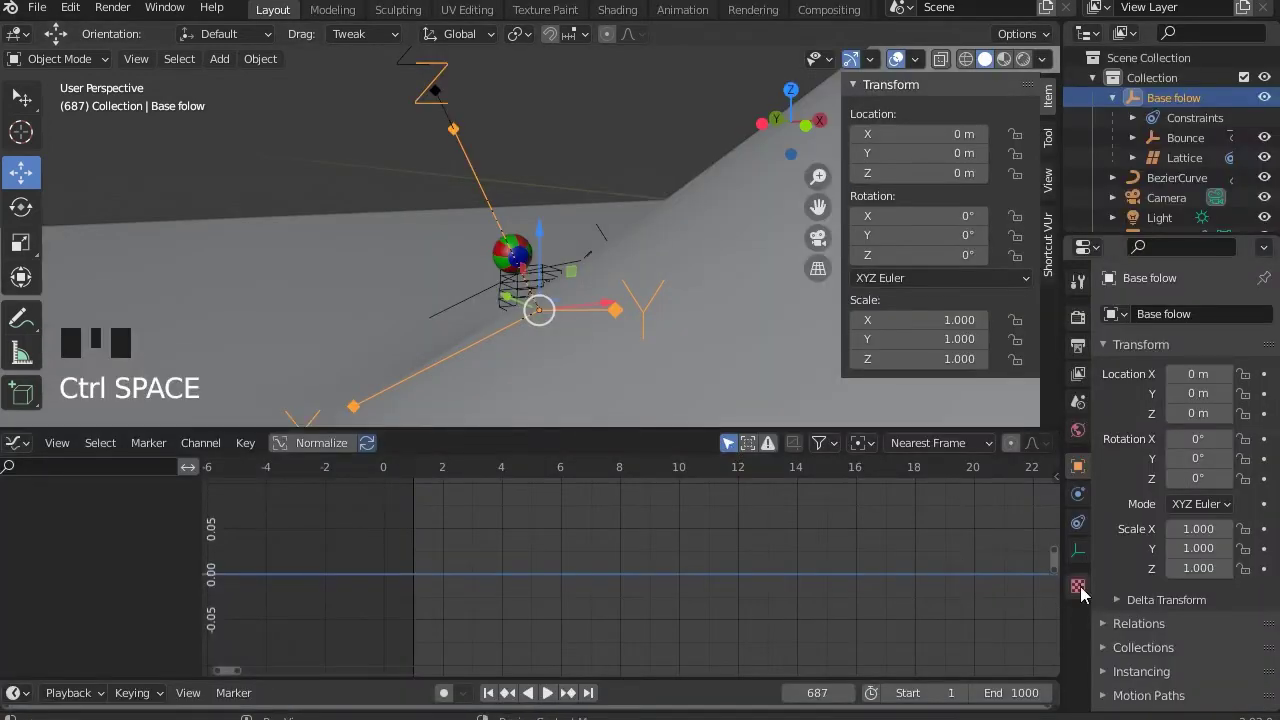
left_click(1078, 522)
left_click(1106, 348)
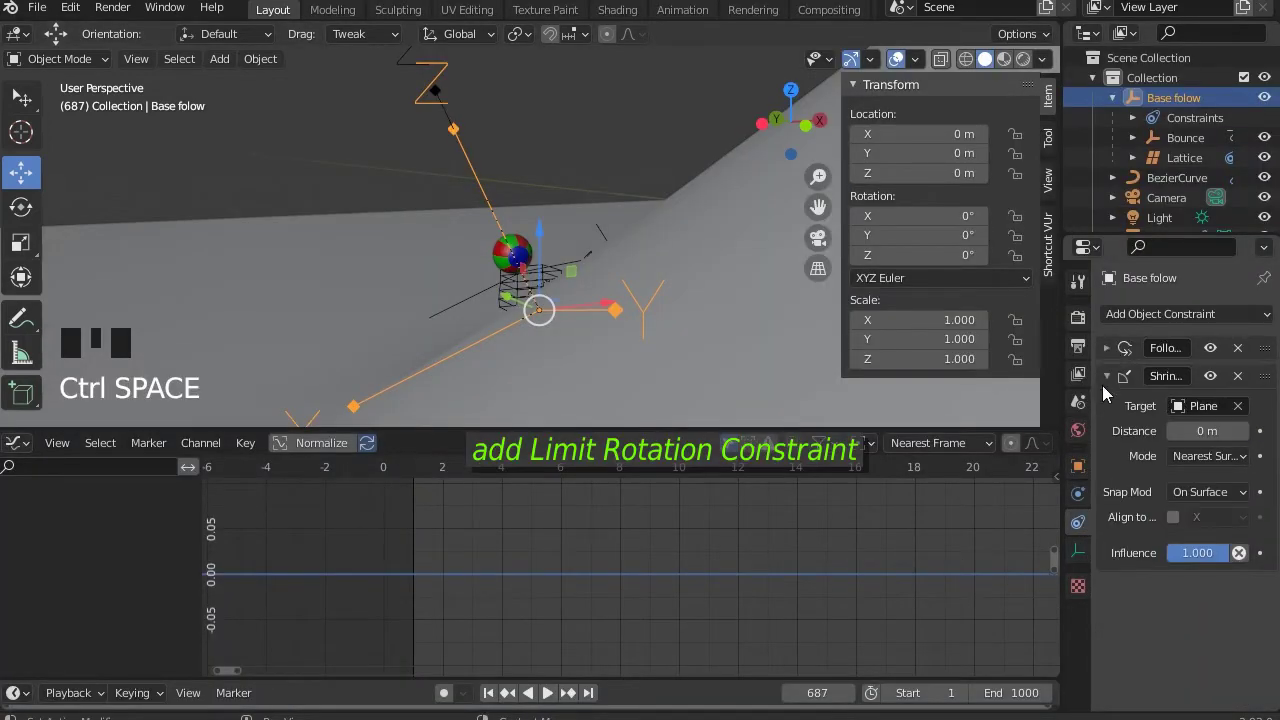
left_click(1174, 314)
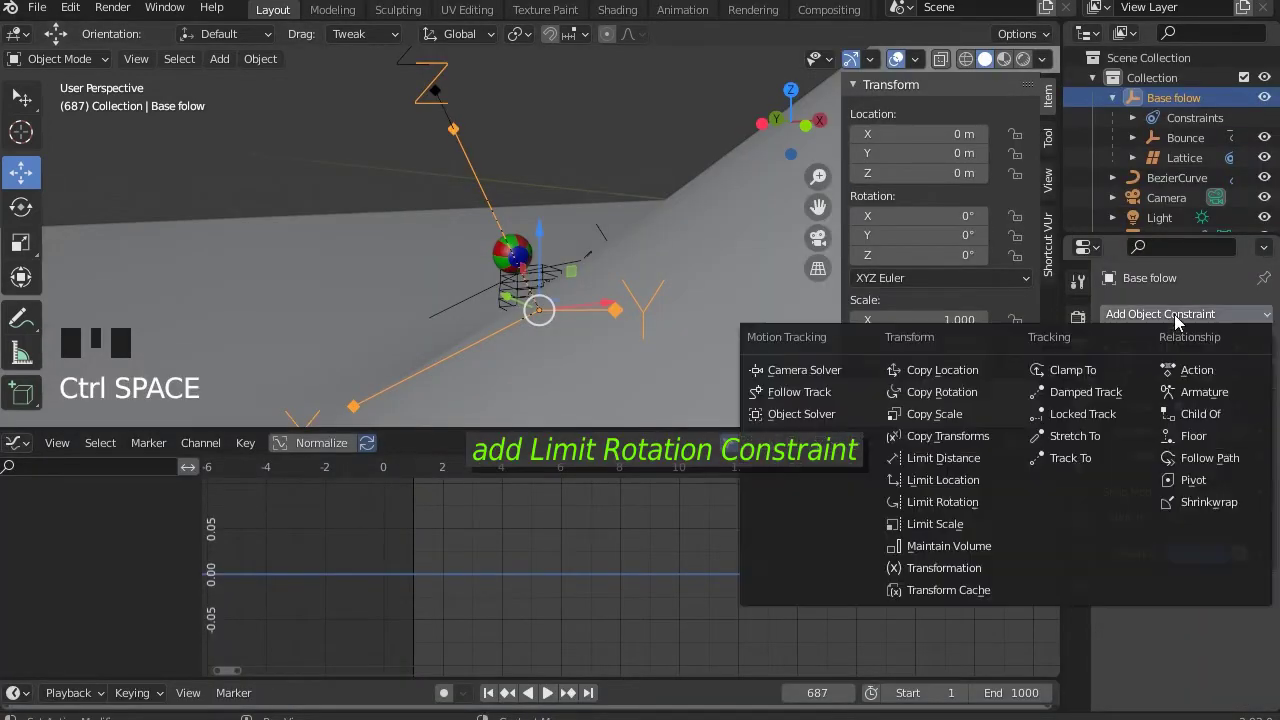
left_click(949, 502)
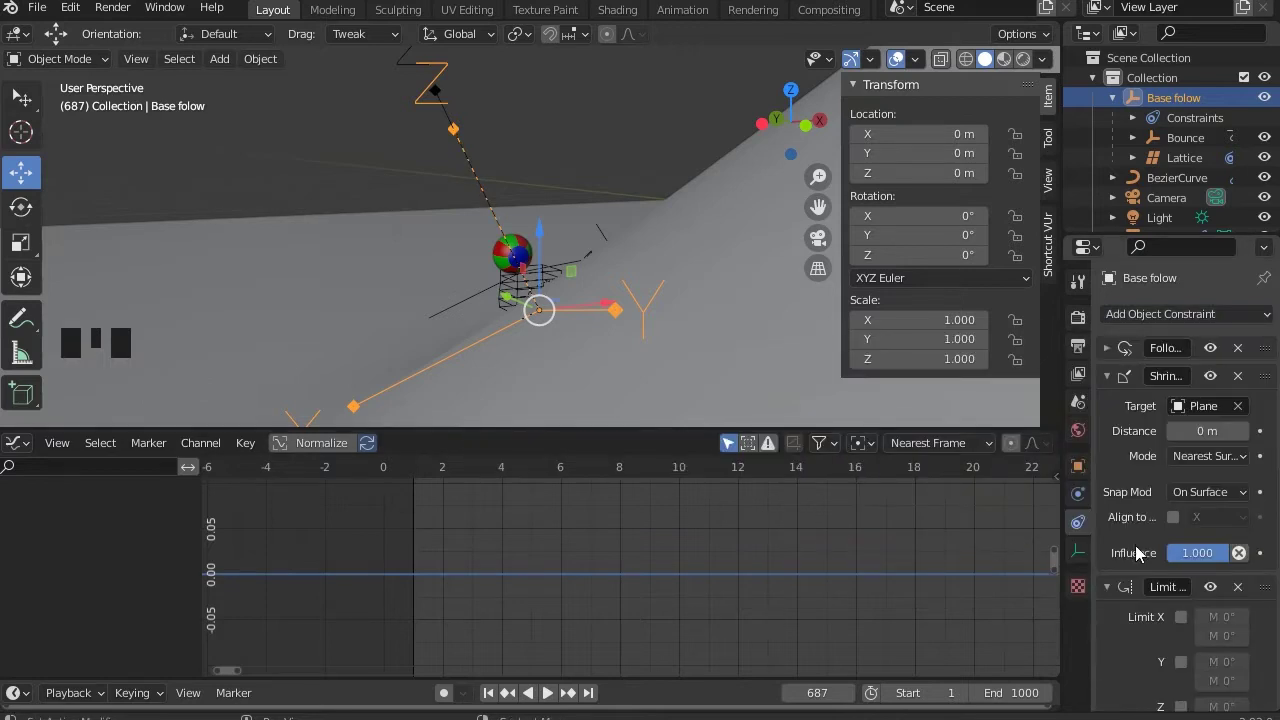
Enable the X and Y limits in the empty's Limit Rotation constraint, with Z left unlimited.
scroll(1140, 550, "down", 3)
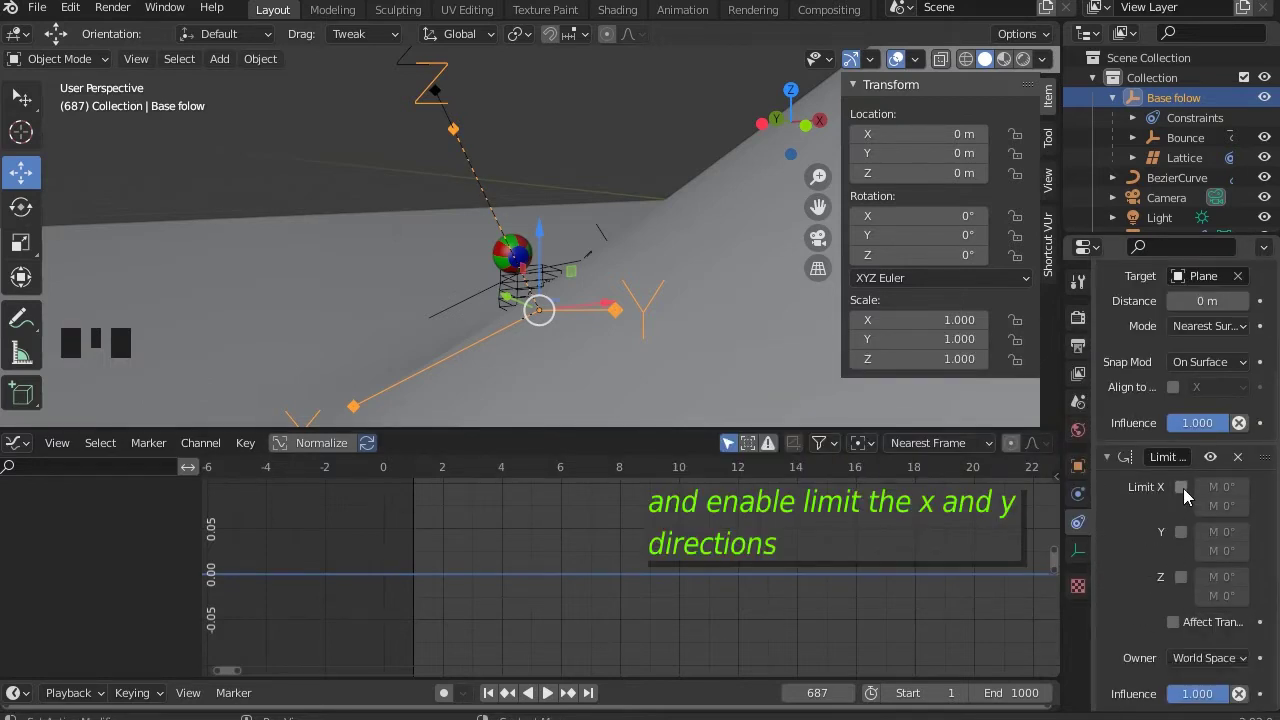
left_click(1183, 488)
left_click(1182, 531)
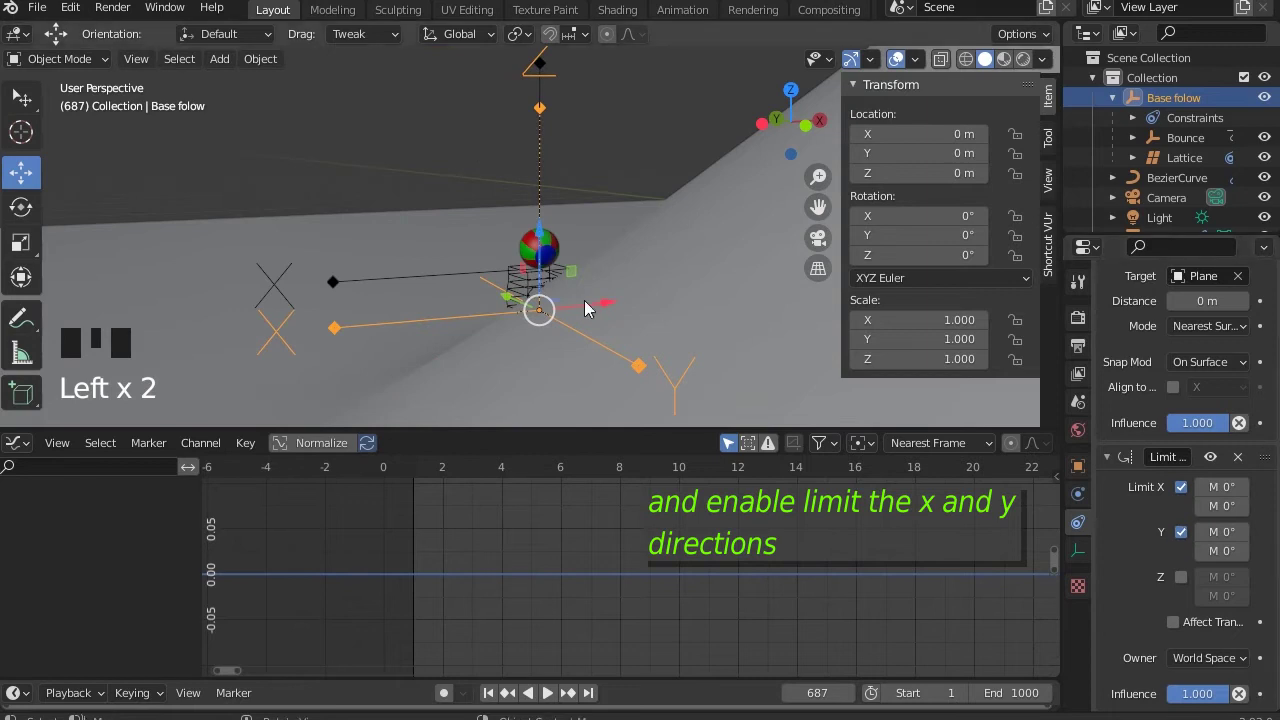
Step through the animation frames up to 763 to examine the ball's upright orientation and the lattice's alignment on the slope.
middle_click_drag(565, 289, 545, 257)
scroll(616, 298, "up", 2)
scroll(584, 334, "down", 17, "alt")
scroll(600, 322, "down", 3, "alt")
scroll(623, 266, "down", 13, "alt")
scroll(646, 257, "down", 5, "alt")
scroll(665, 241, "down", 3)
scroll(660, 179, "up", 3)
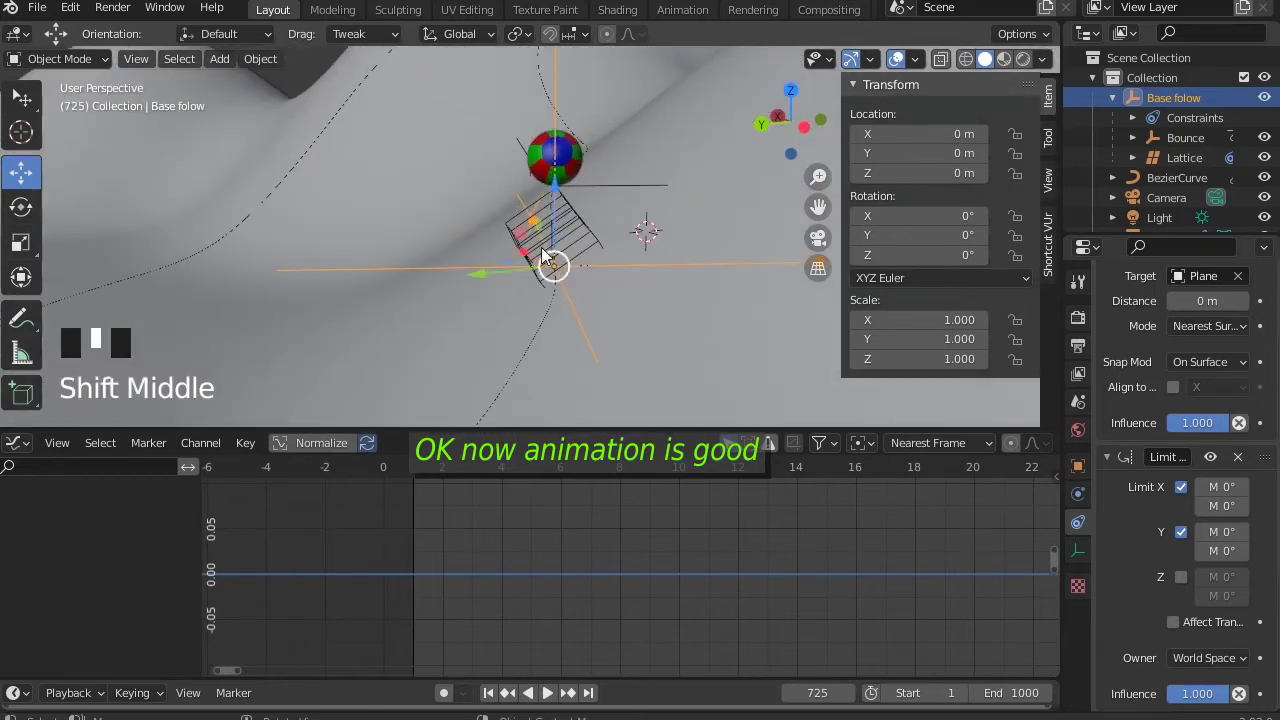
scroll(563, 236, "down", 16, "alt")
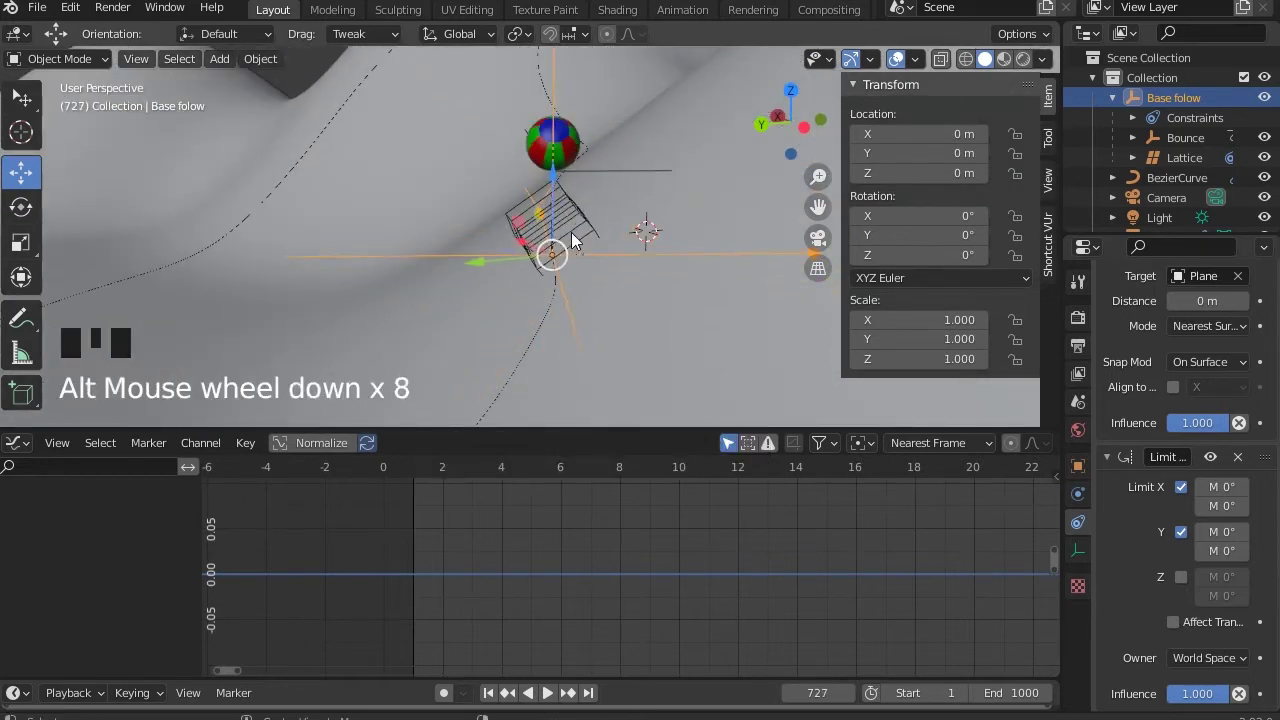
scroll(571, 236, "down", 20, "alt")
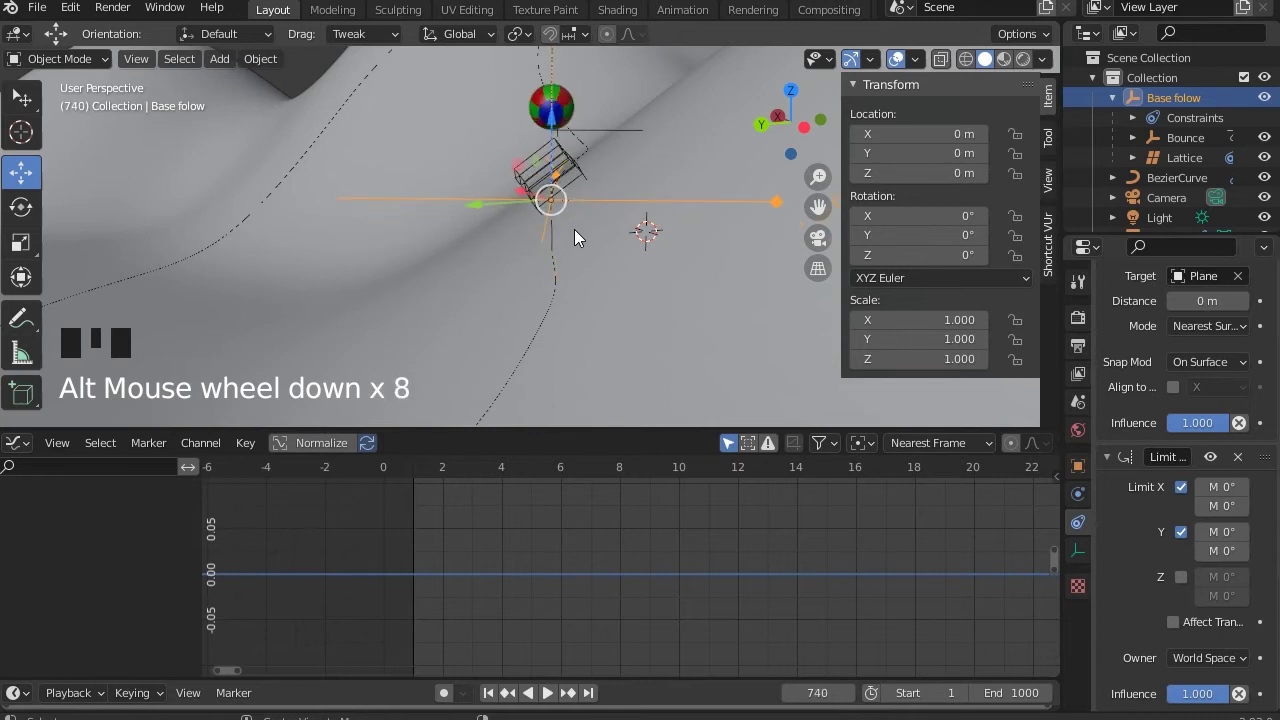
scroll(575, 229, "down", 10, "alt")
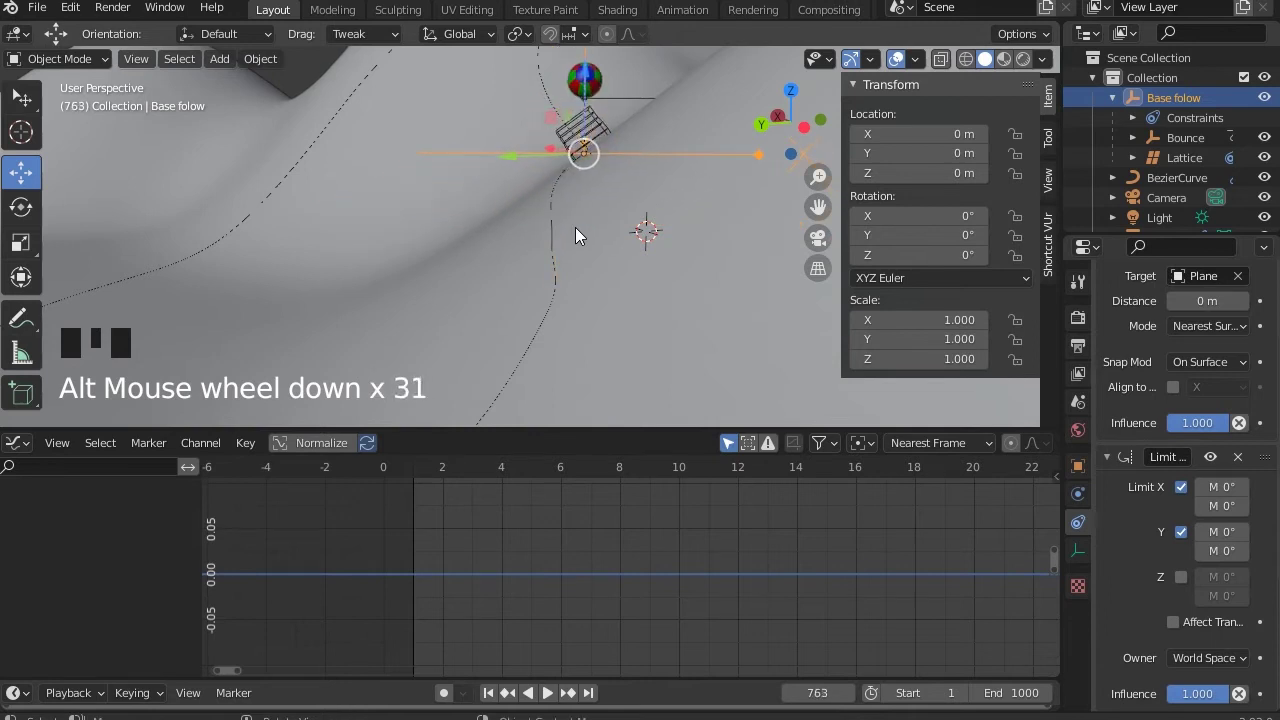
key("KP_Decimal")
scroll(571, 185, "up", 6)
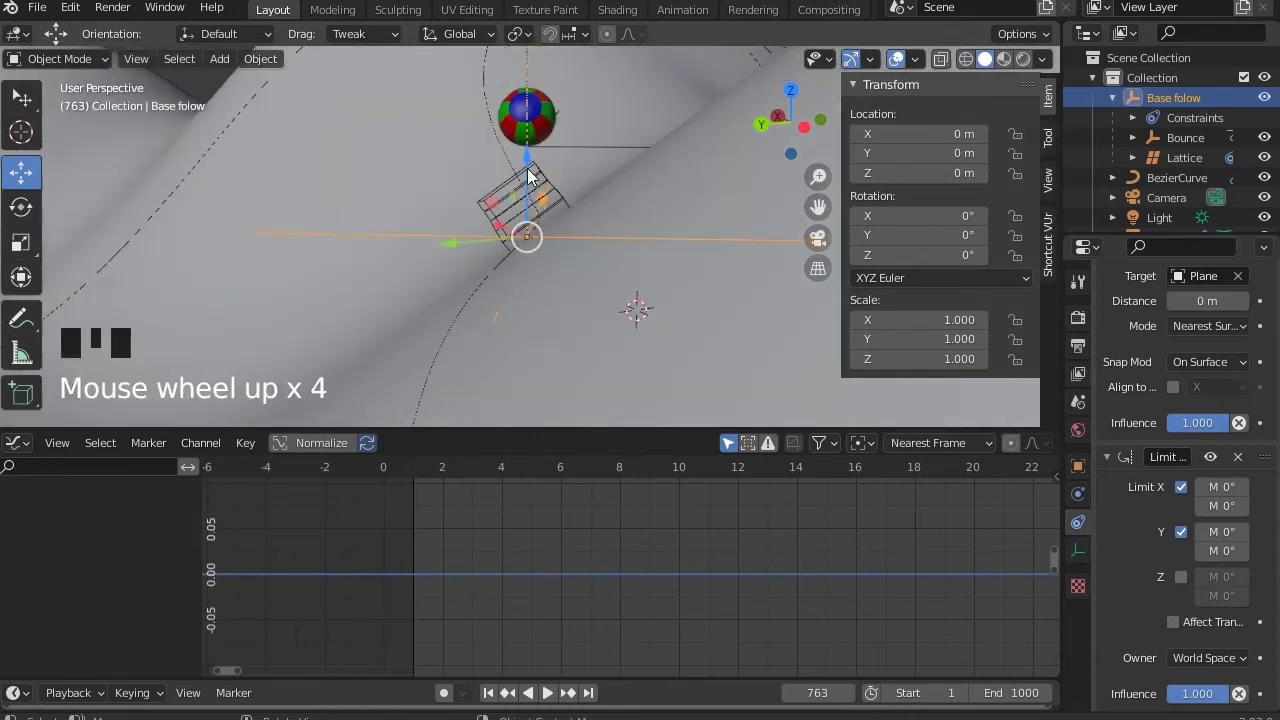
Play the animation in a maximized 3D view to check the ball's bouncing along the path over the hills.
key("ctrl+space")
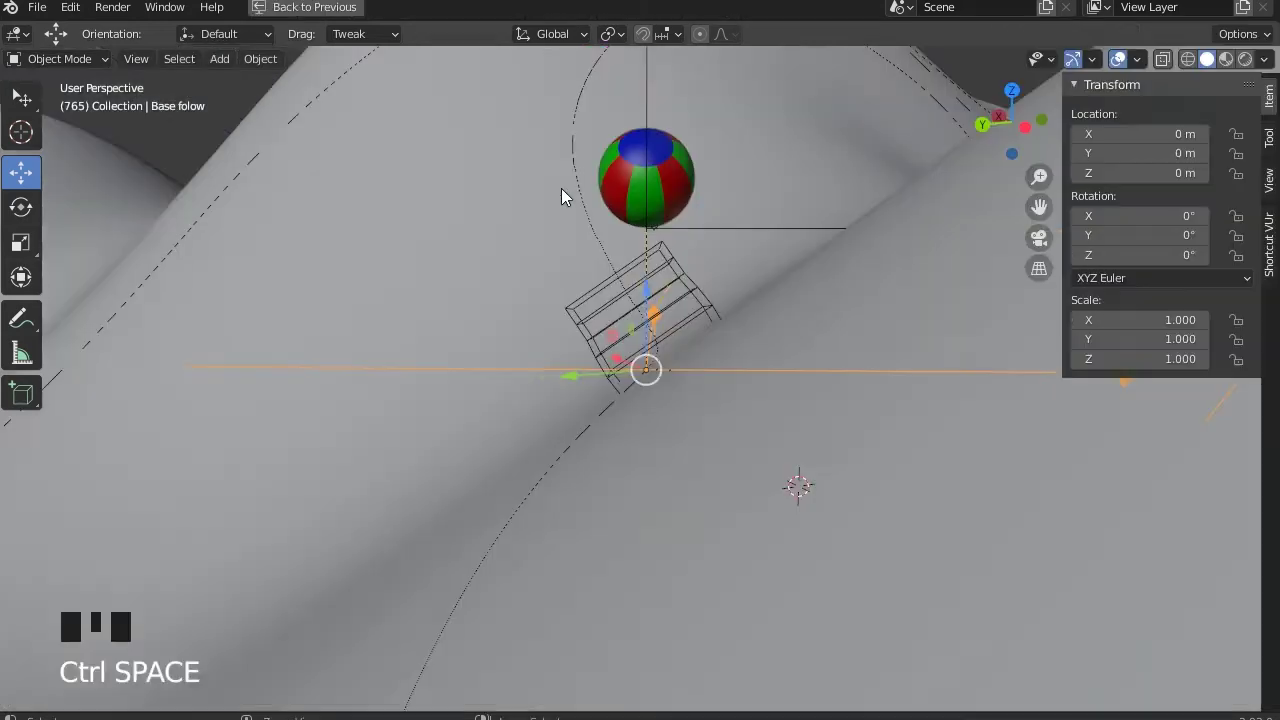
middle_click_drag(561, 188, 683, 356, "shift")
scroll(683, 353, "up", 1)
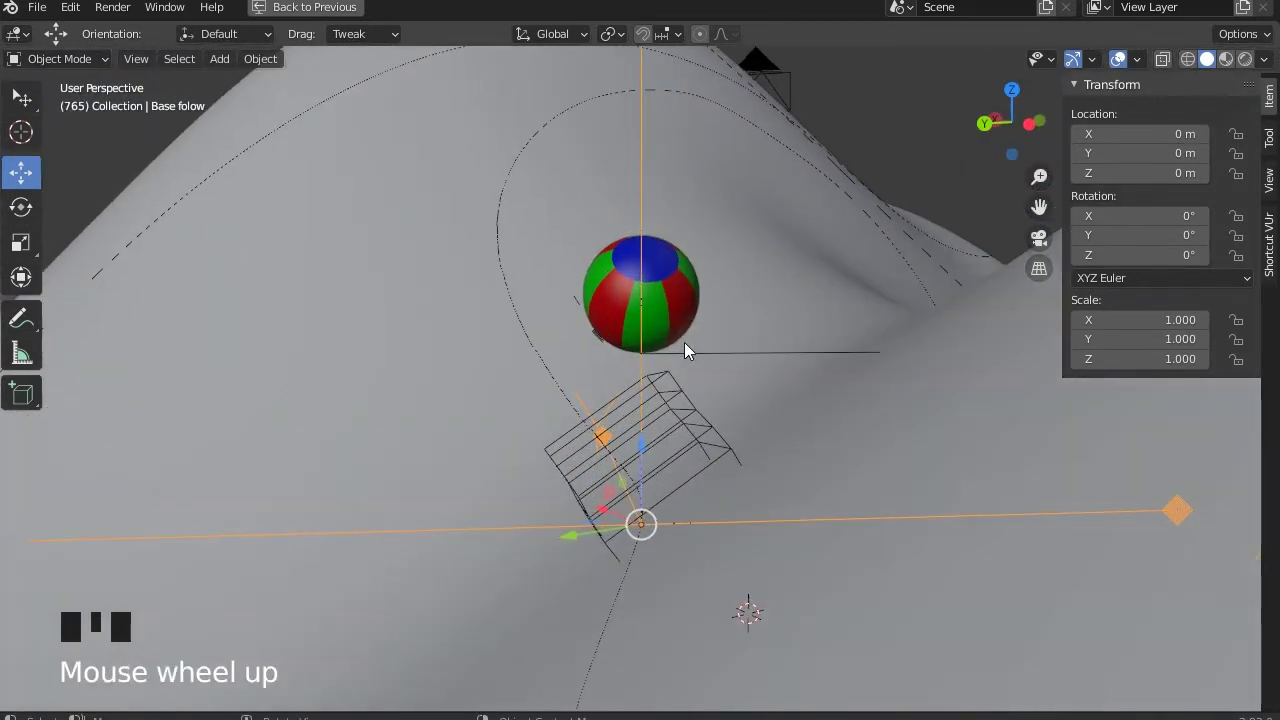
key("shift+space")
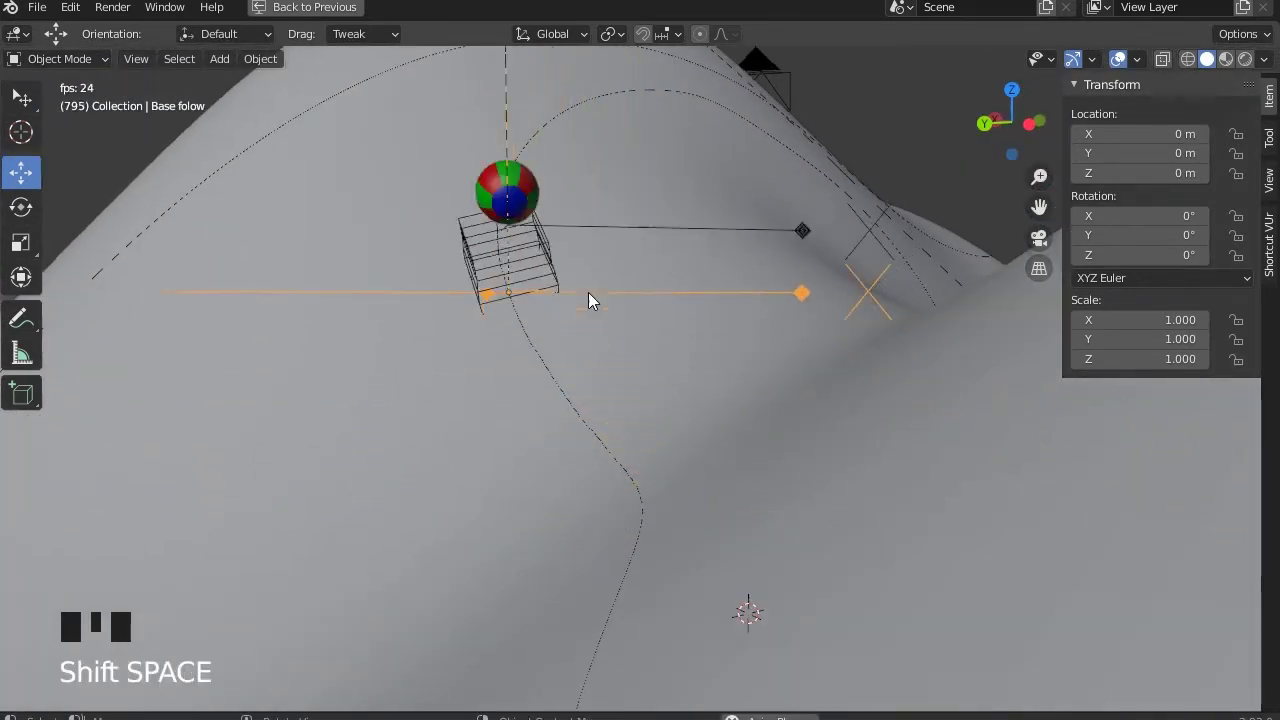
middle_click_drag(561, 283, 683, 234)
scroll(626, 194, "down", 2)
middle_click_drag(626, 194, 803, 398, "shift")
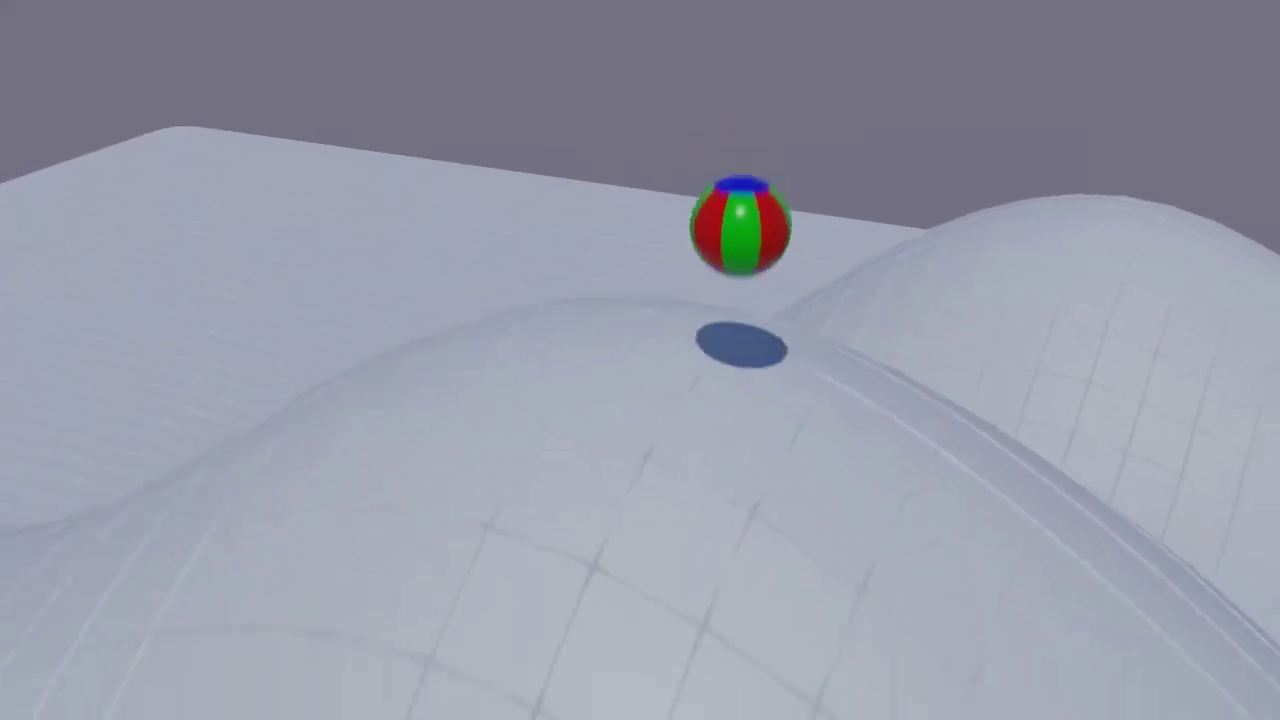